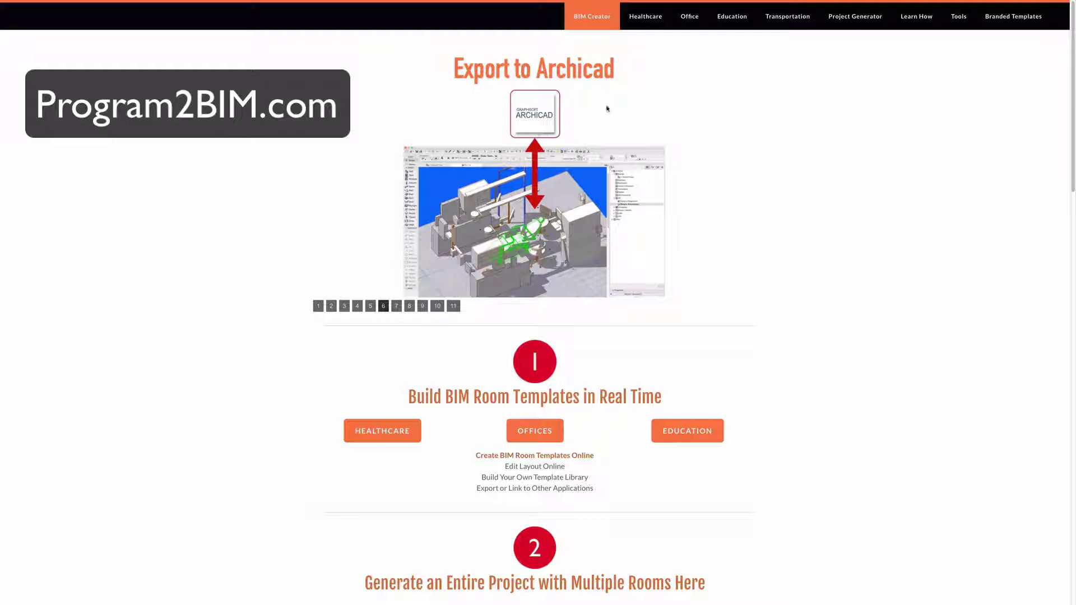
- Switch to the Healthcare Spaces page listing Classroom through X-Ray room templates
click(645, 17)
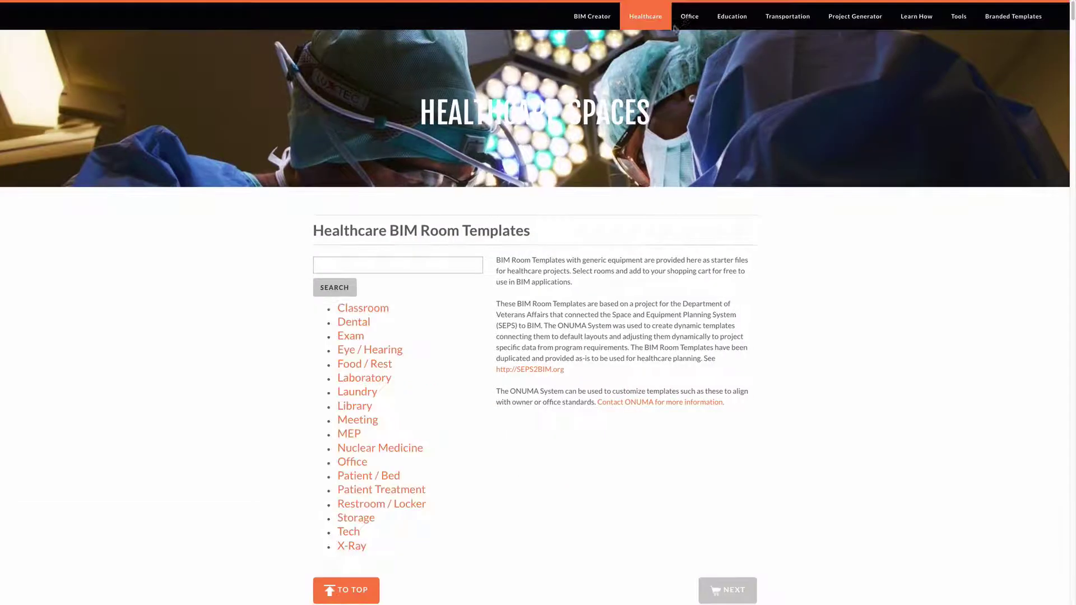
- Browse the Office and Education template pages, then go to Transportation Spaces
click(685, 17)
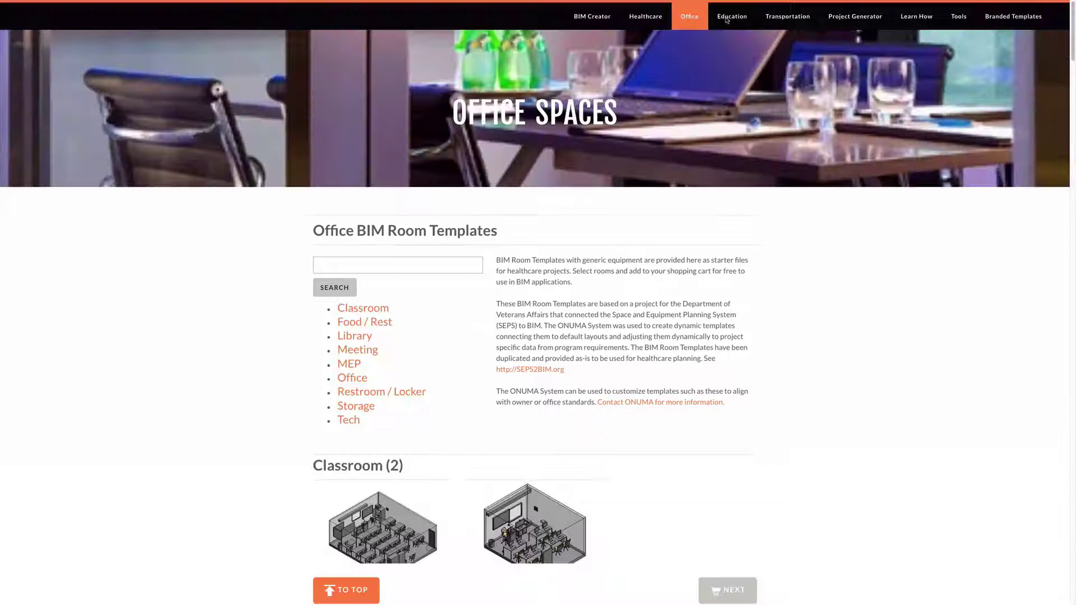
click(728, 20)
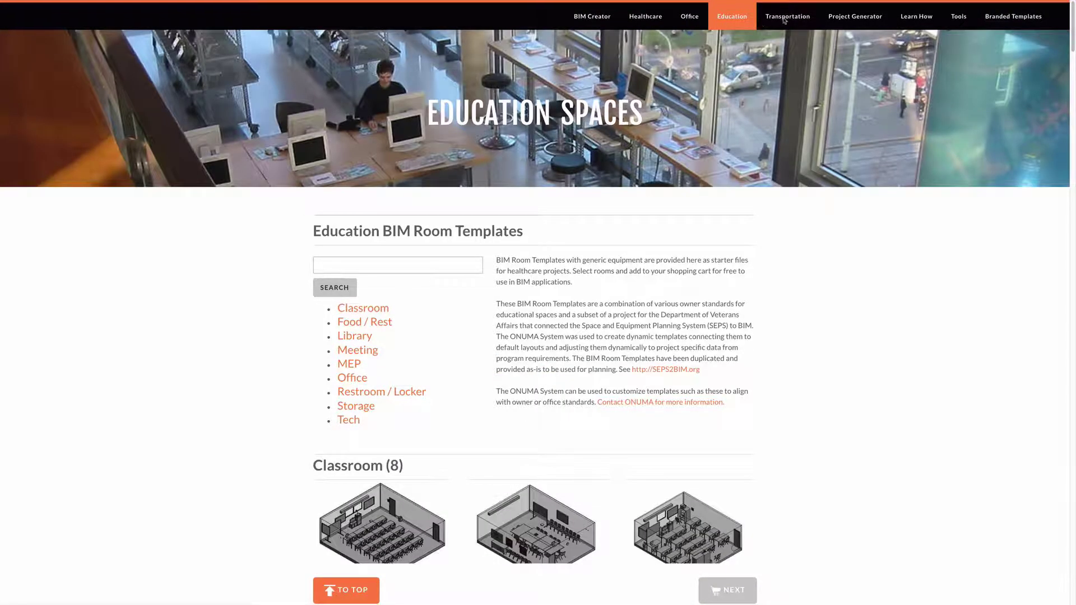
click(785, 21)
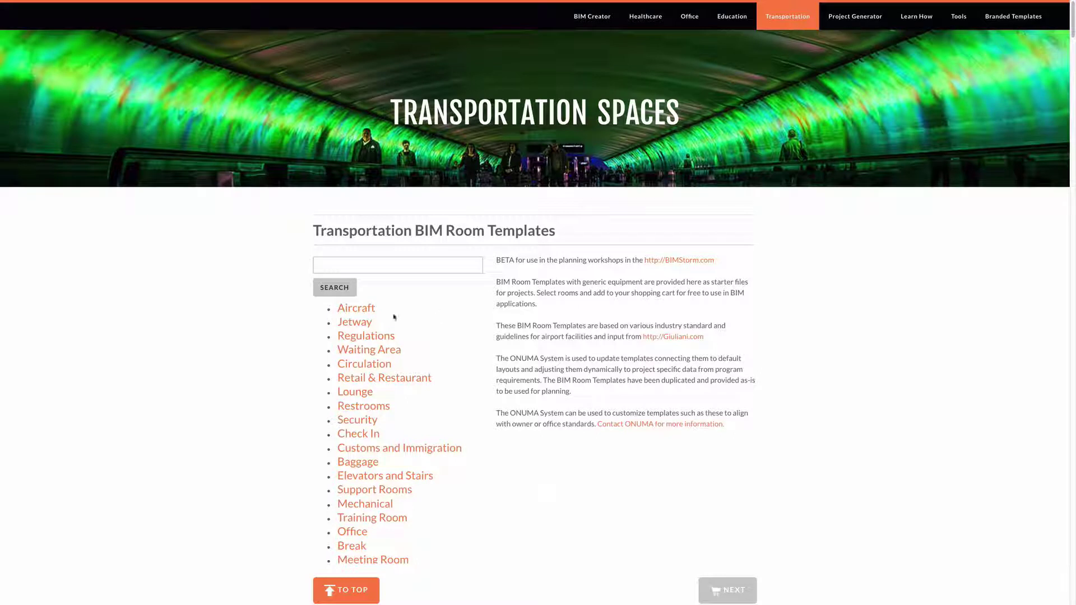
scroll(392, 315, down, 2)
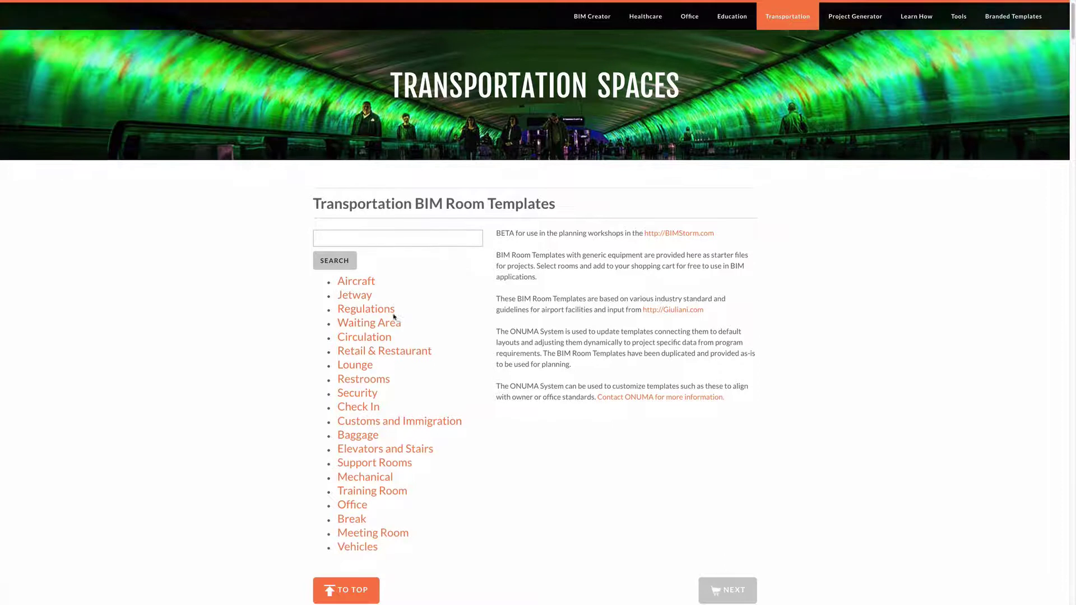
scroll(385, 283, down, 10)
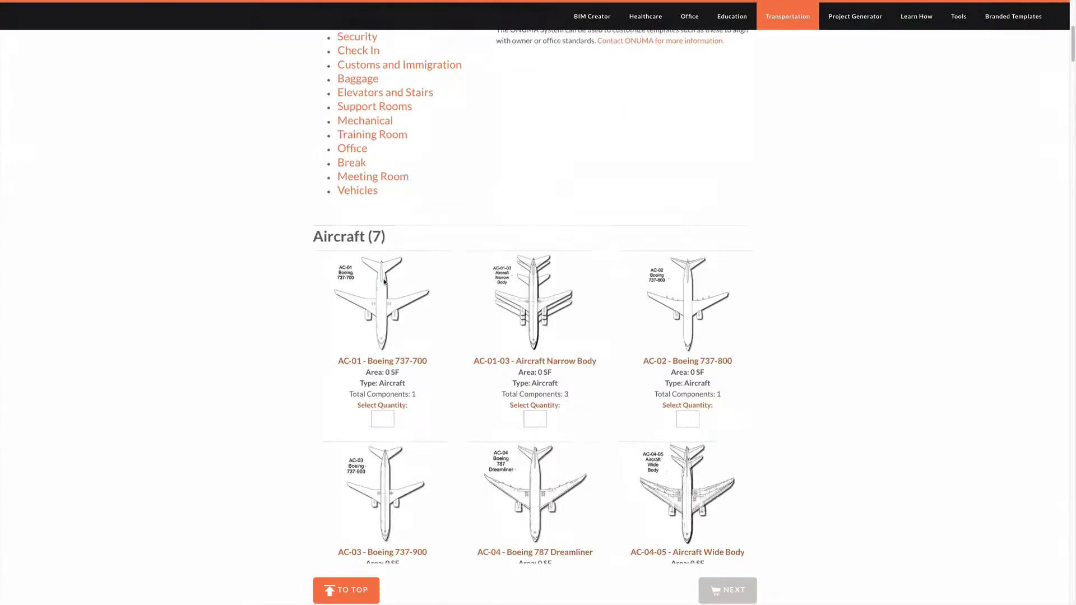
scroll(384, 283, down, 13)
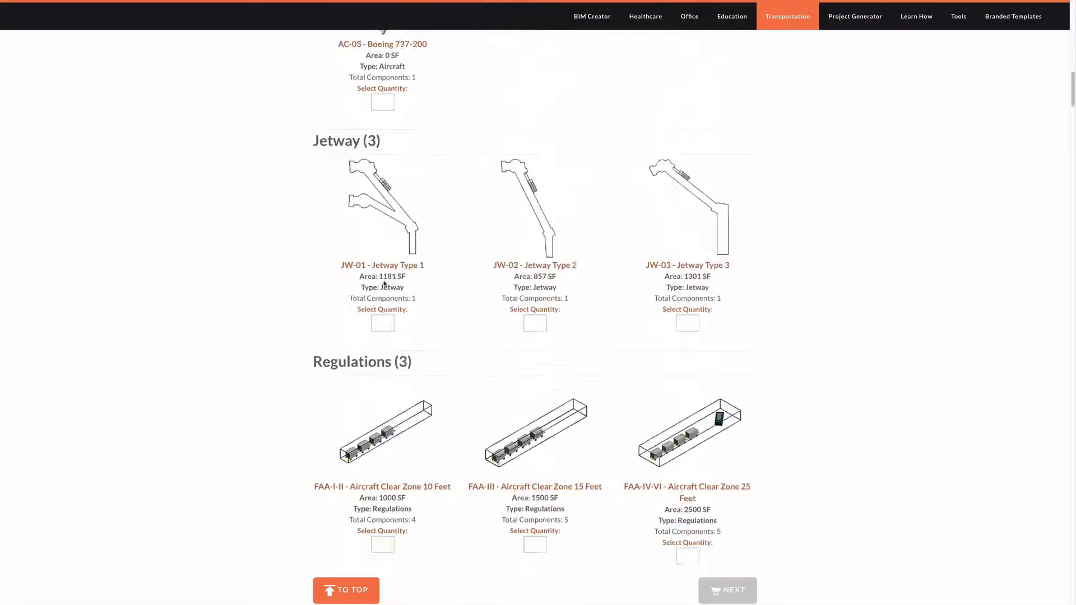
scroll(385, 286, down, 5)
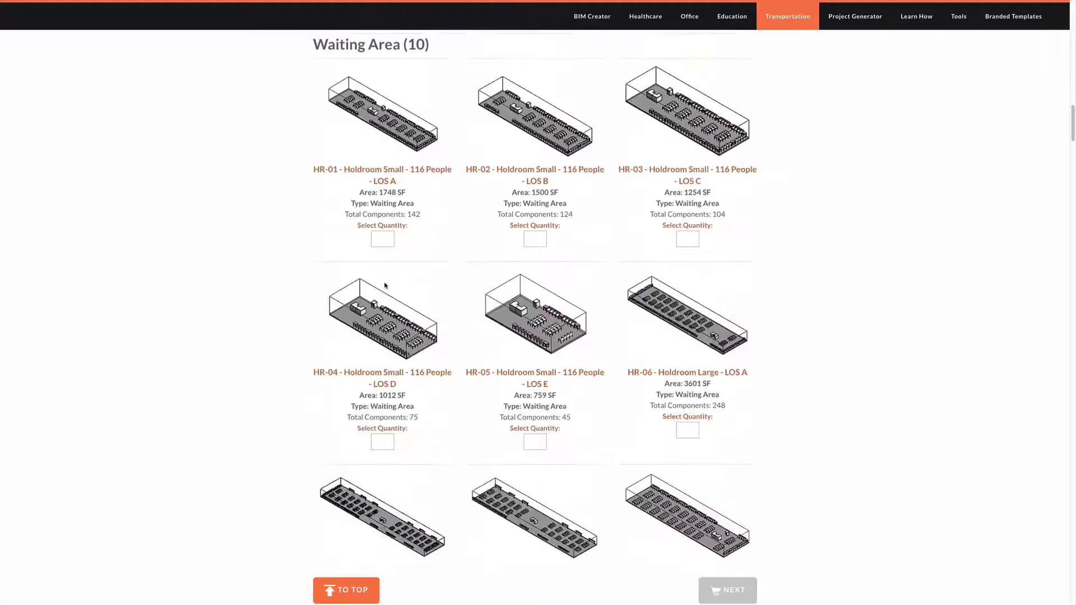
scroll(386, 285, up, 6)
scroll(385, 286, up, 10)
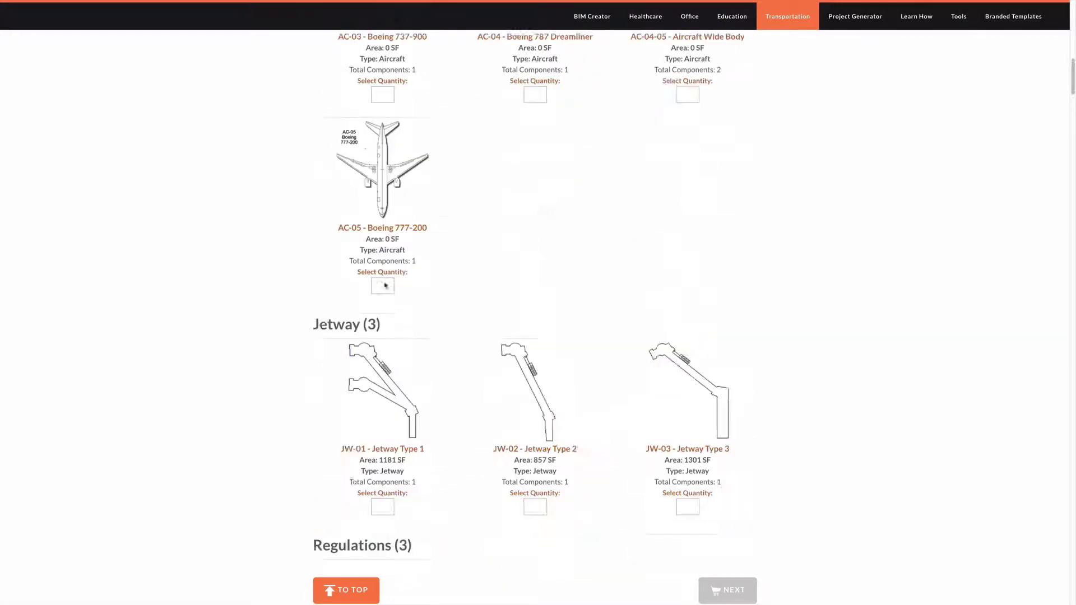
scroll(451, 299, up, 1)
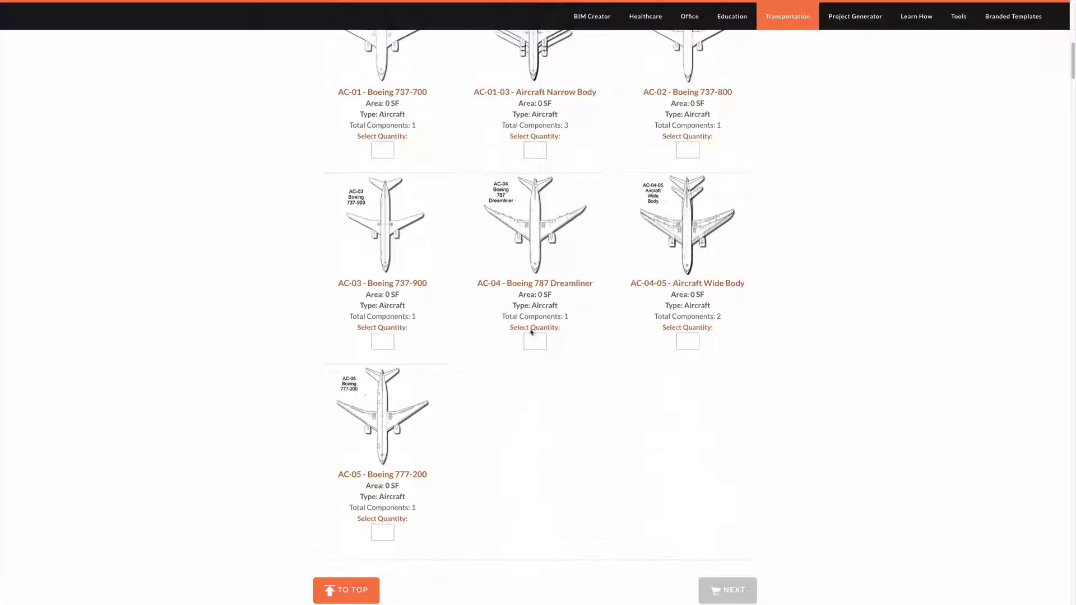
- Enter quantity 1 for AC-04 Boeing 787 Dreamliner, JW-01 Jetway Type 1 and FAA-IV-VI clear zone
click(543, 342)
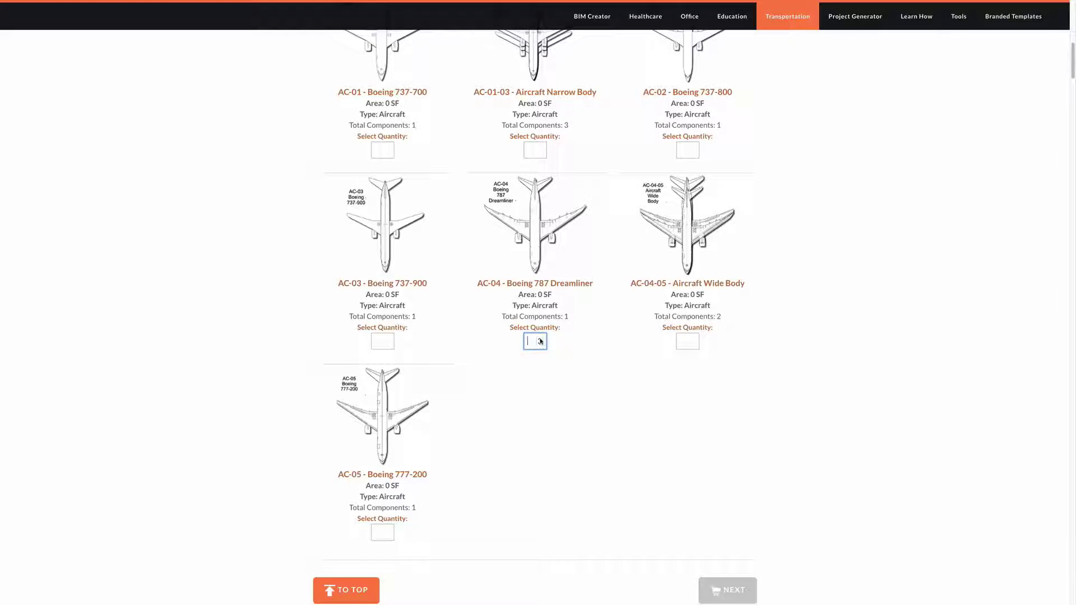
text(1)
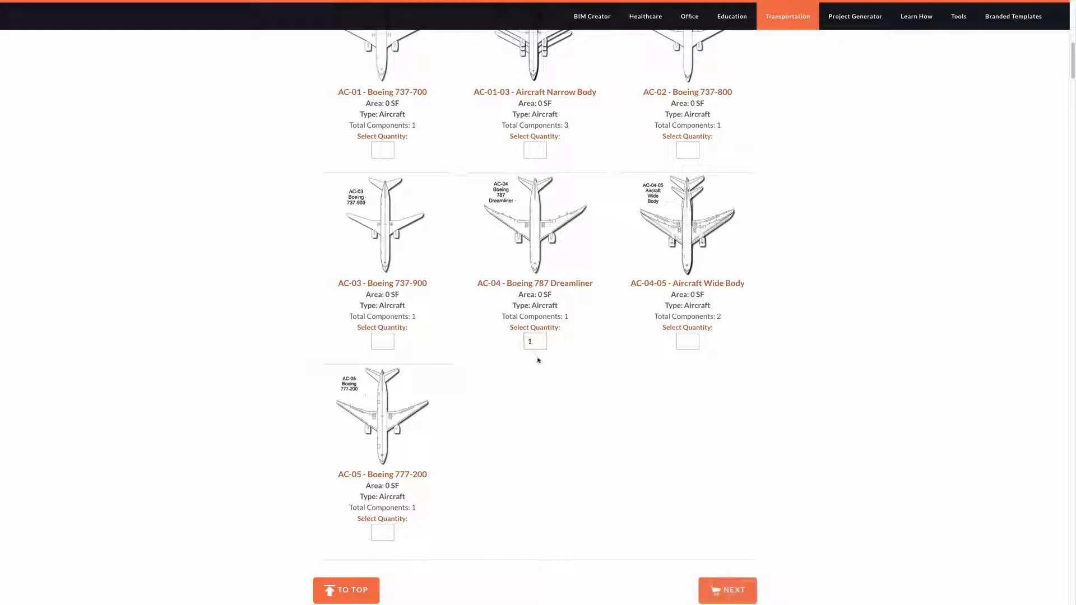
scroll(594, 369, down, 3)
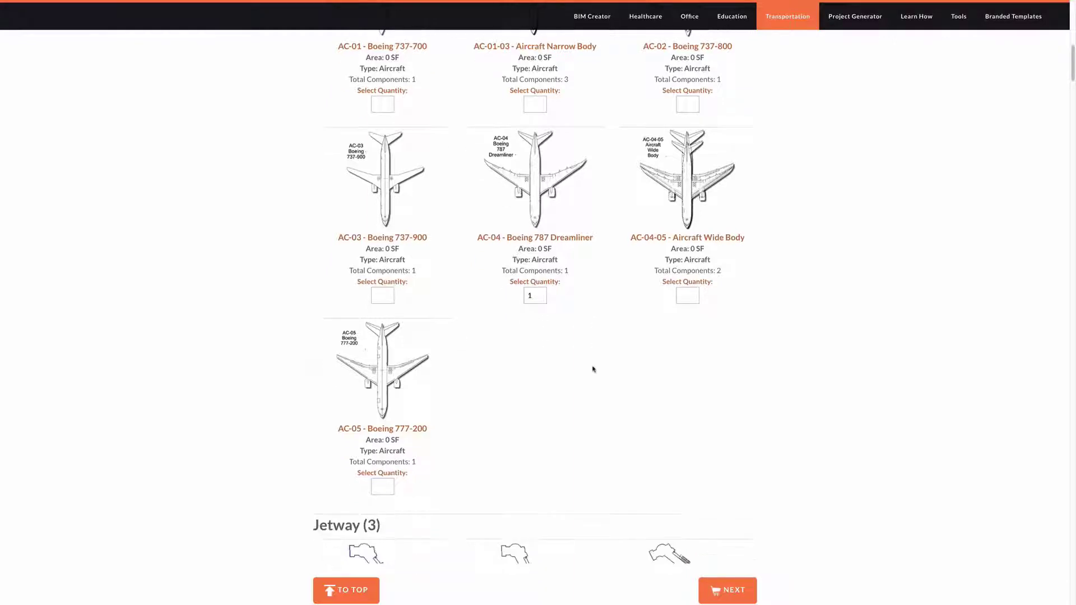
scroll(594, 369, down, 4)
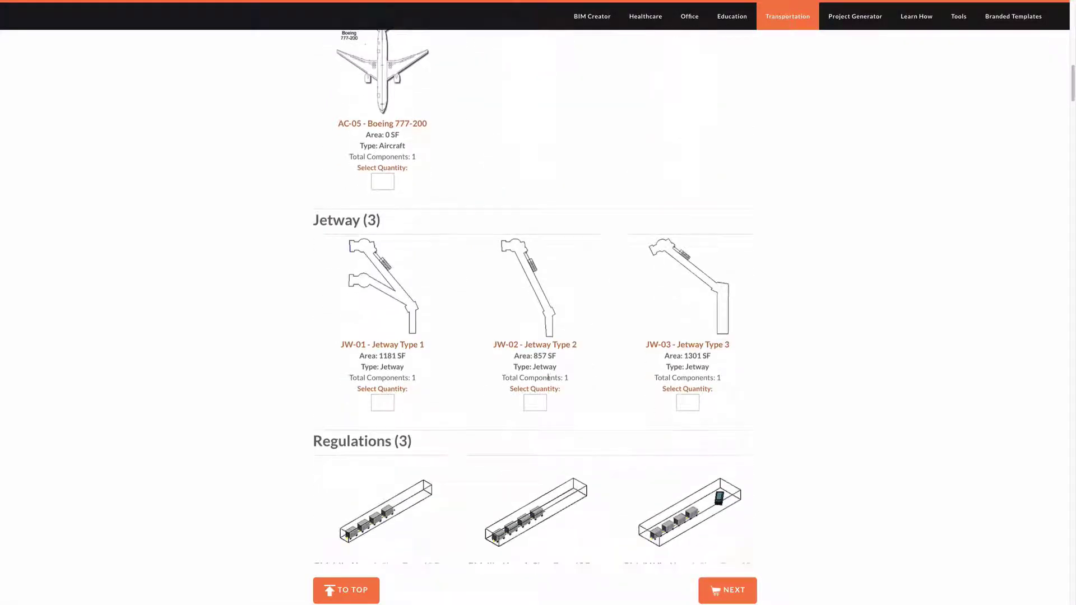
click(383, 402)
text(1)
click(424, 387)
scroll(429, 378, down, 1)
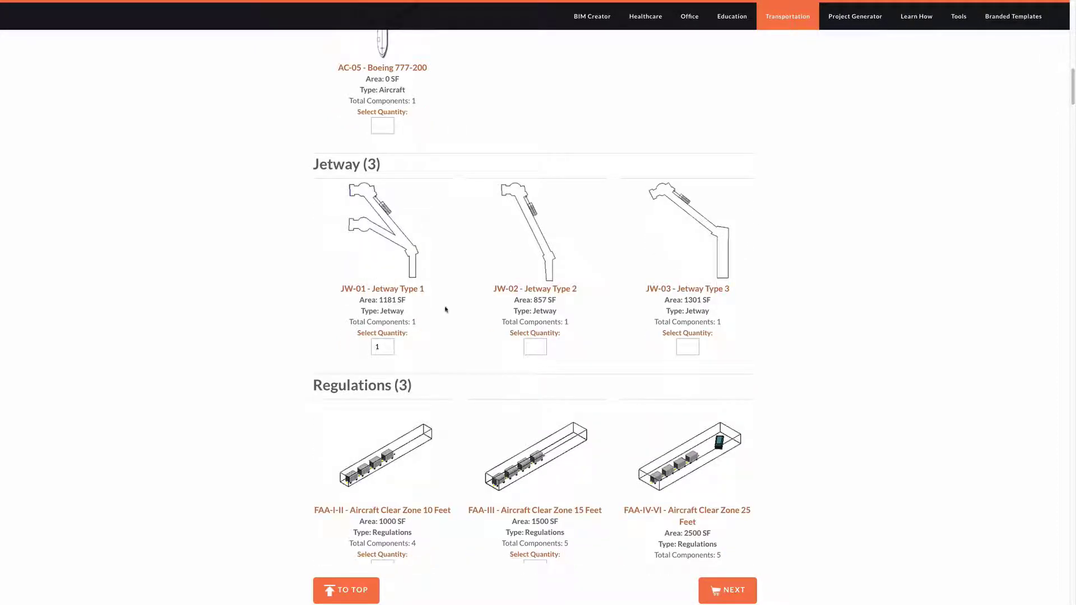
scroll(445, 309, down, 2)
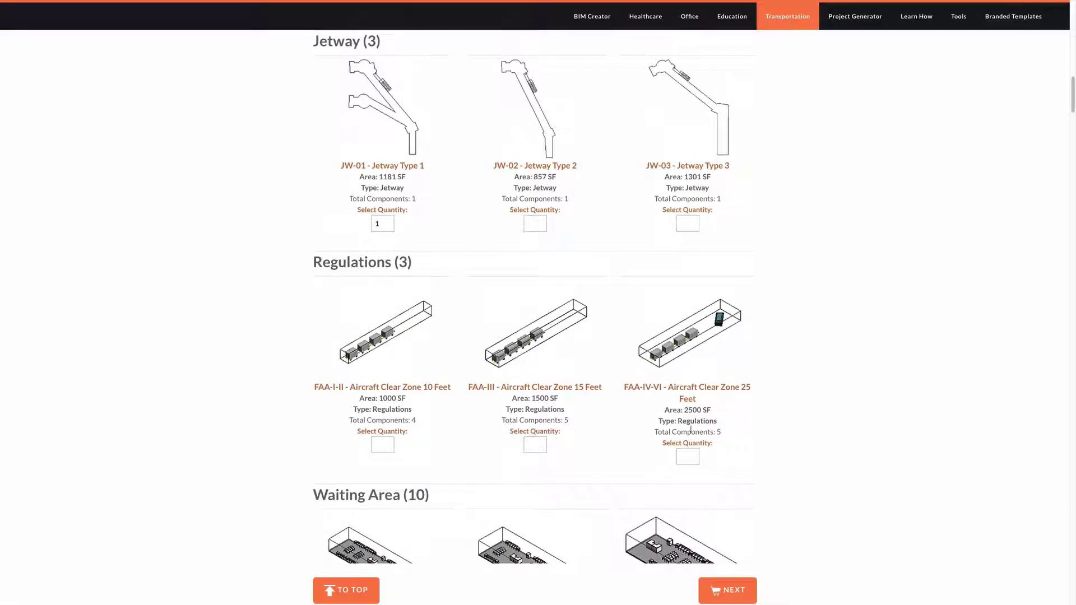
click(693, 459)
scroll(714, 426, down, 3)
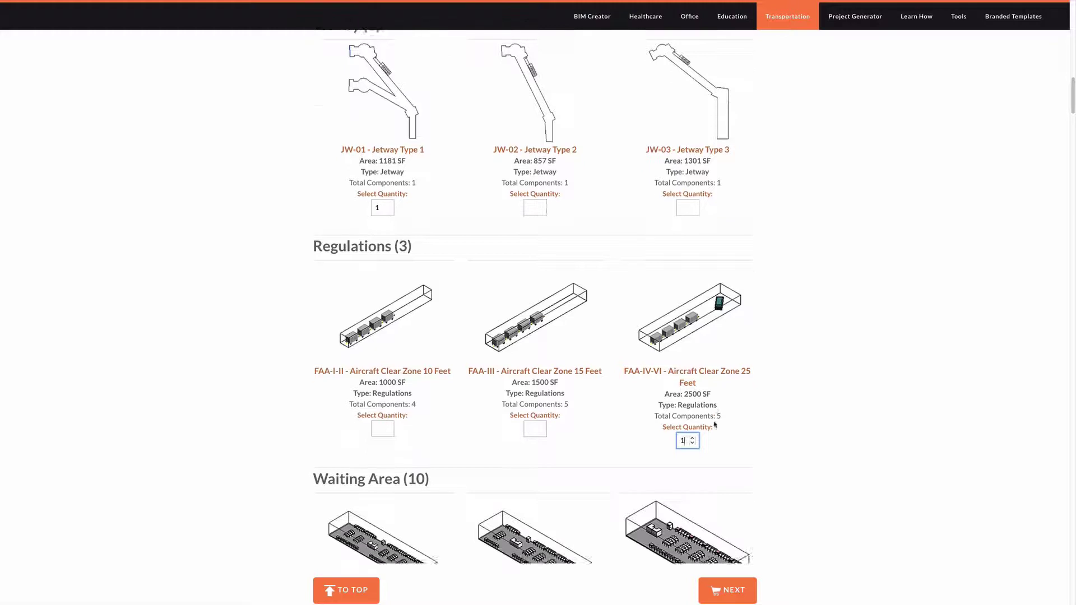
scroll(530, 336, down, 5)
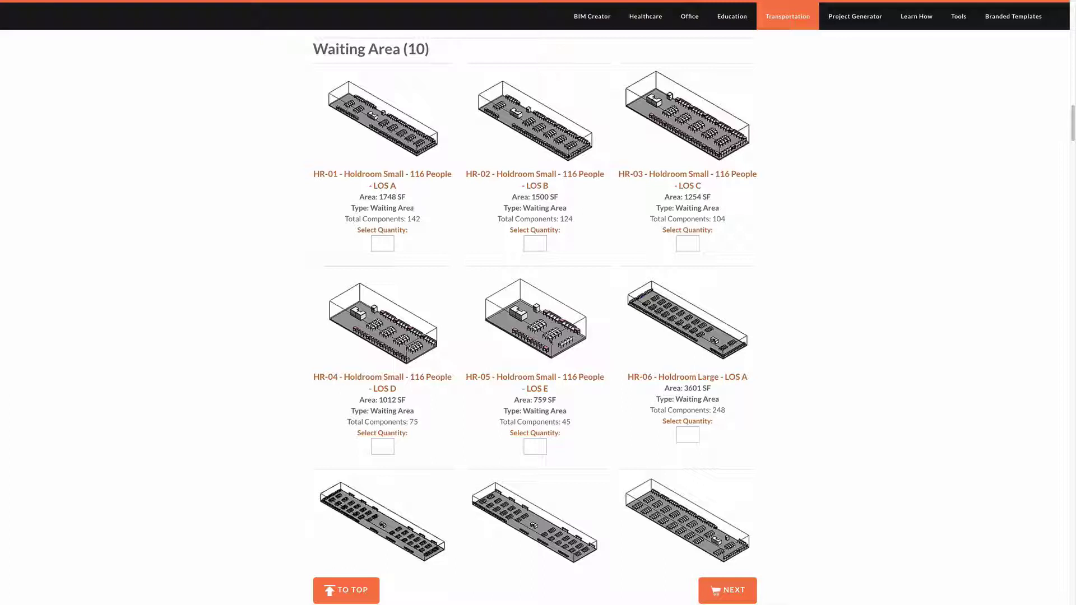
- Enter quantity 1 for HR-06 Holdroom Large and the CR-02 concourse
scroll(523, 257, down, 2)
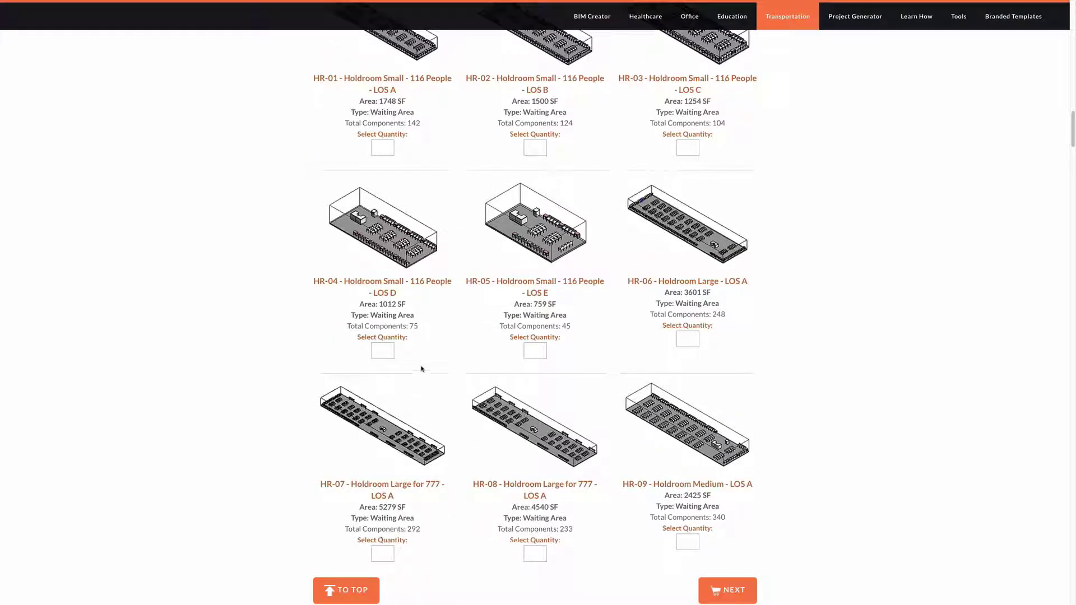
scroll(452, 350, down, 1)
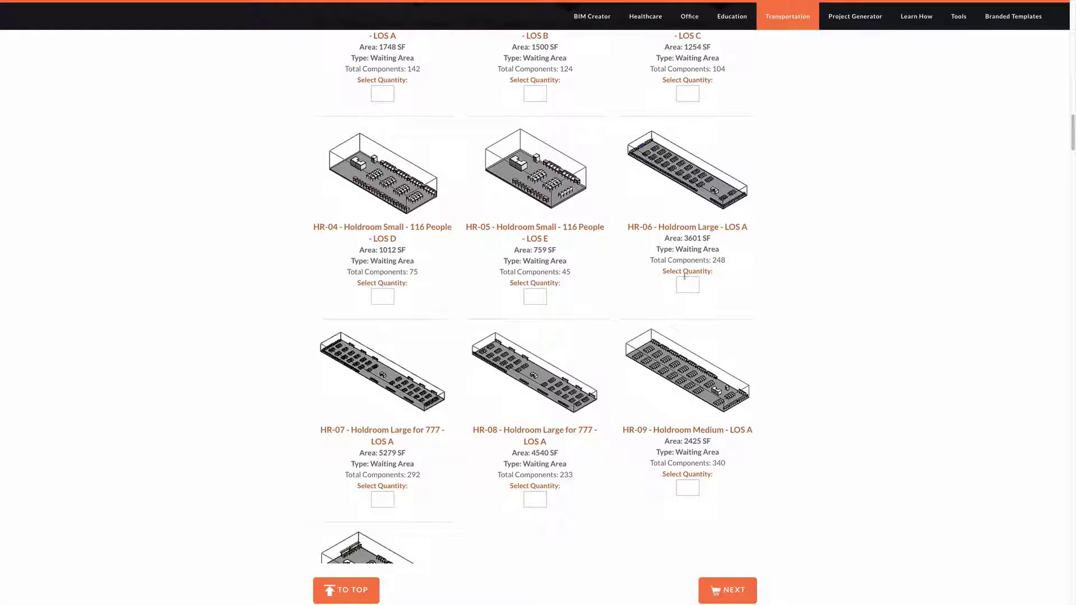
click(689, 288)
text(1)
scroll(571, 386, down, 4)
scroll(572, 387, down, 6)
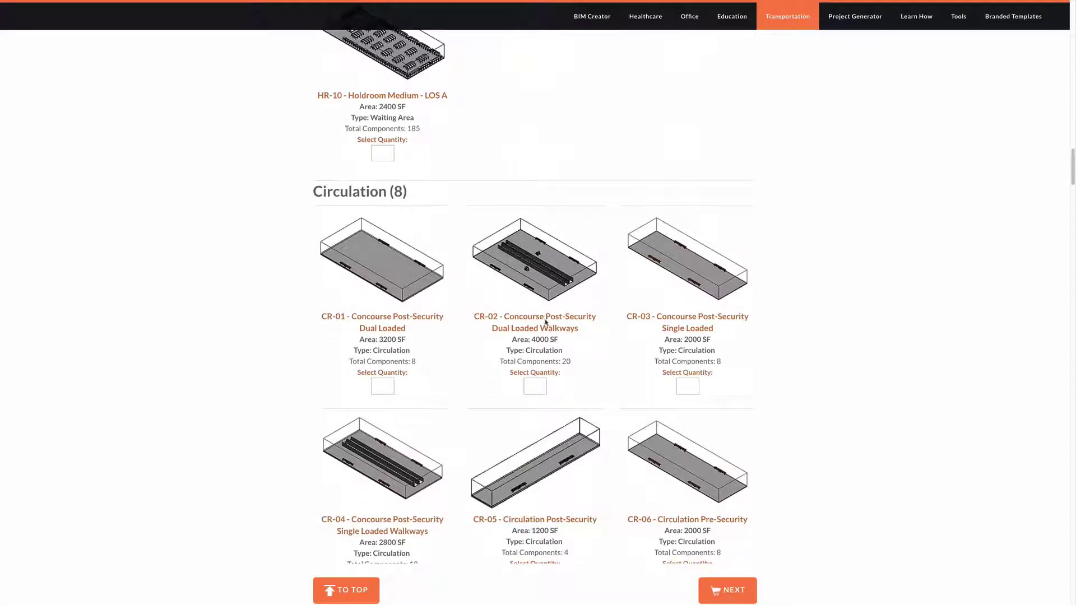
click(535, 387)
text(1)
- Enter quantity 1 for RT-01 Retail and FB-03 Food & Beverage
scroll(587, 392, down, 4)
scroll(587, 393, down, 7)
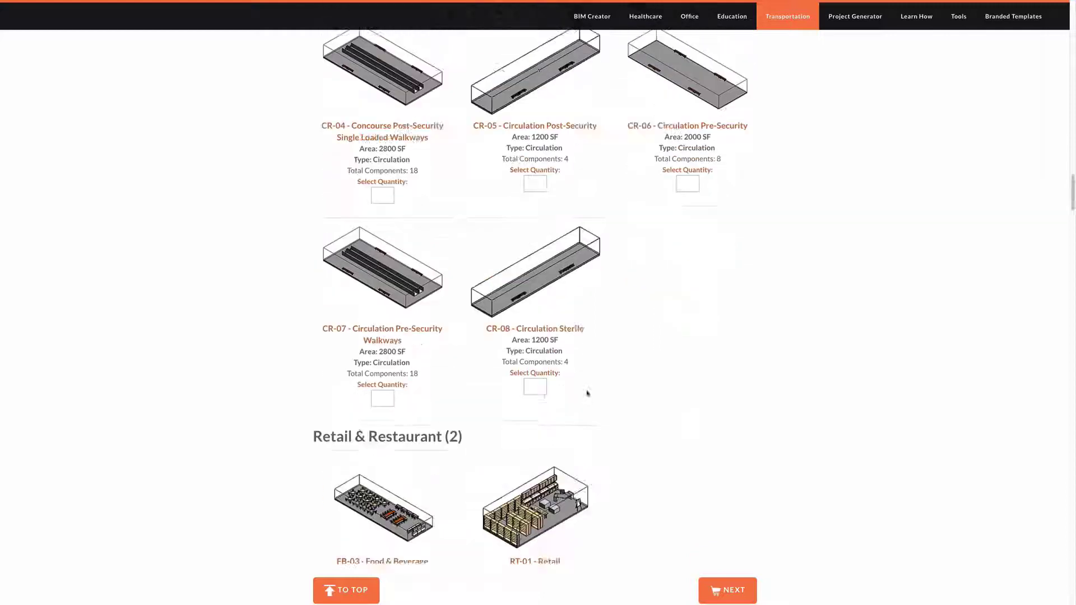
click(536, 402)
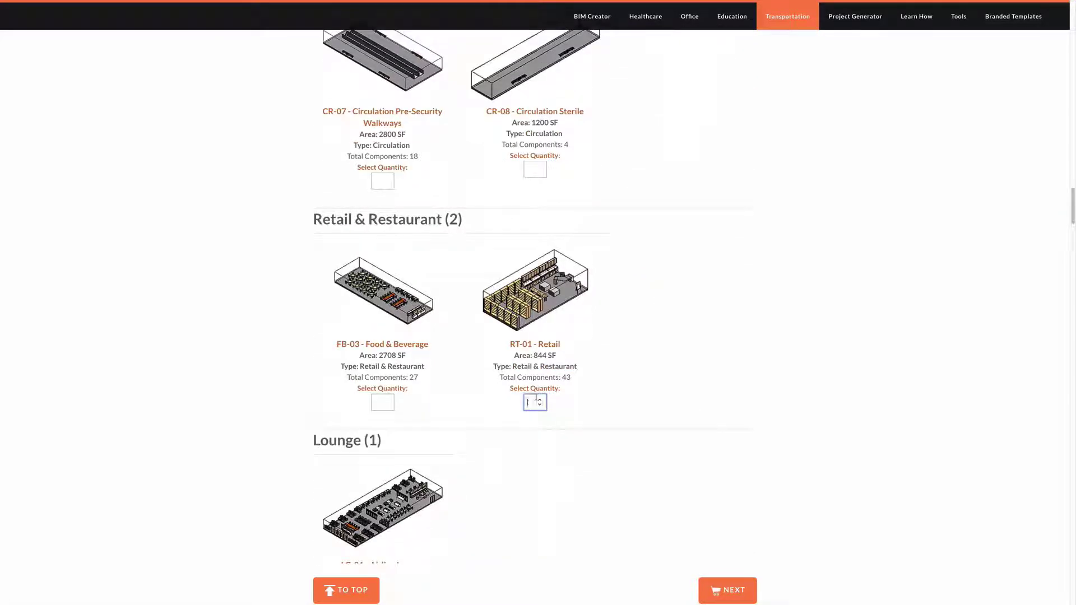
text(1)
click(392, 402)
text(1)
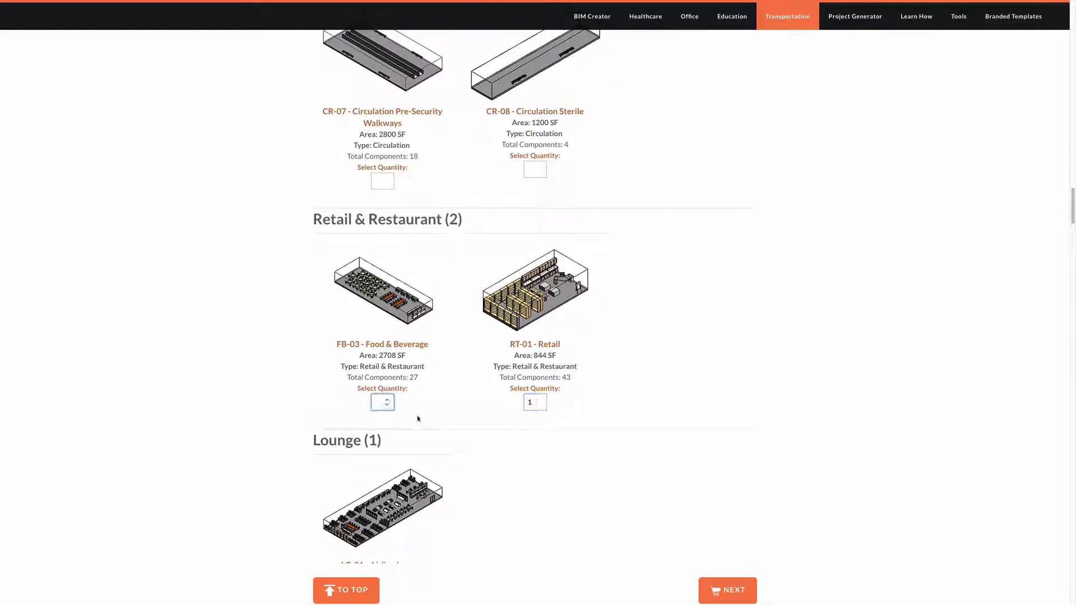
scroll(418, 423, down, 1)
- Set quantities for LG-01 Airline Lounge and the RR-01 and RR-02 restrooms
scroll(533, 303, down, 3)
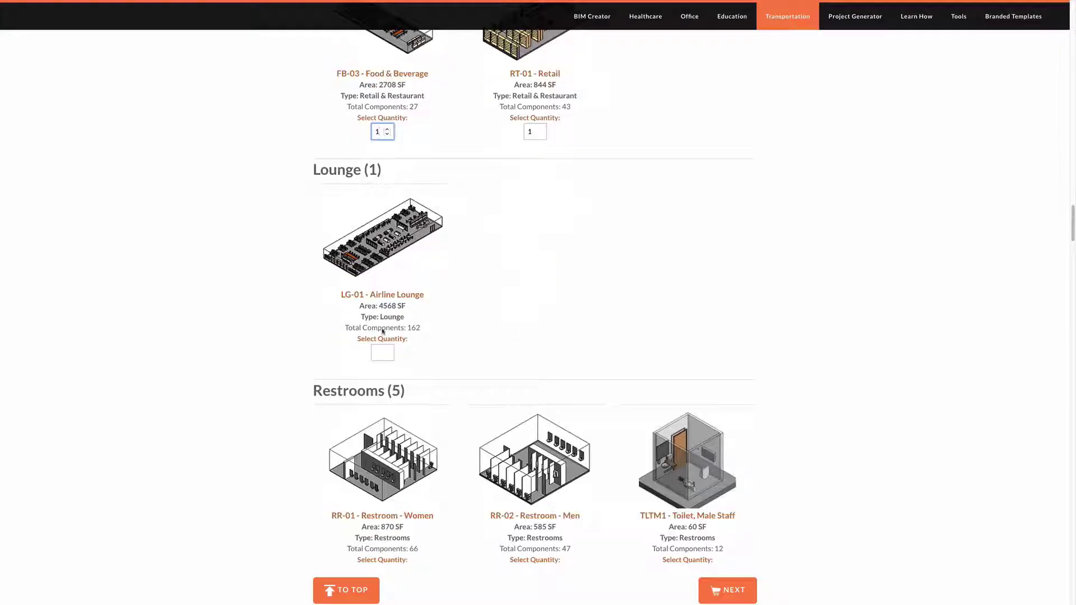
click(380, 353)
text(1)
scroll(381, 353, down, 2)
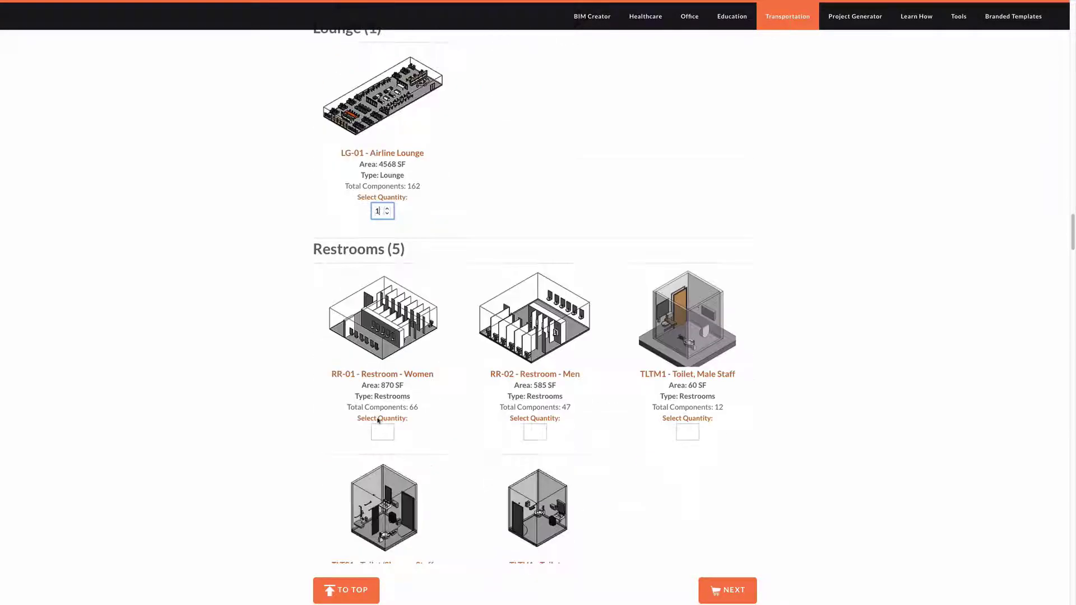
click(378, 431)
click(532, 432)
text(1)
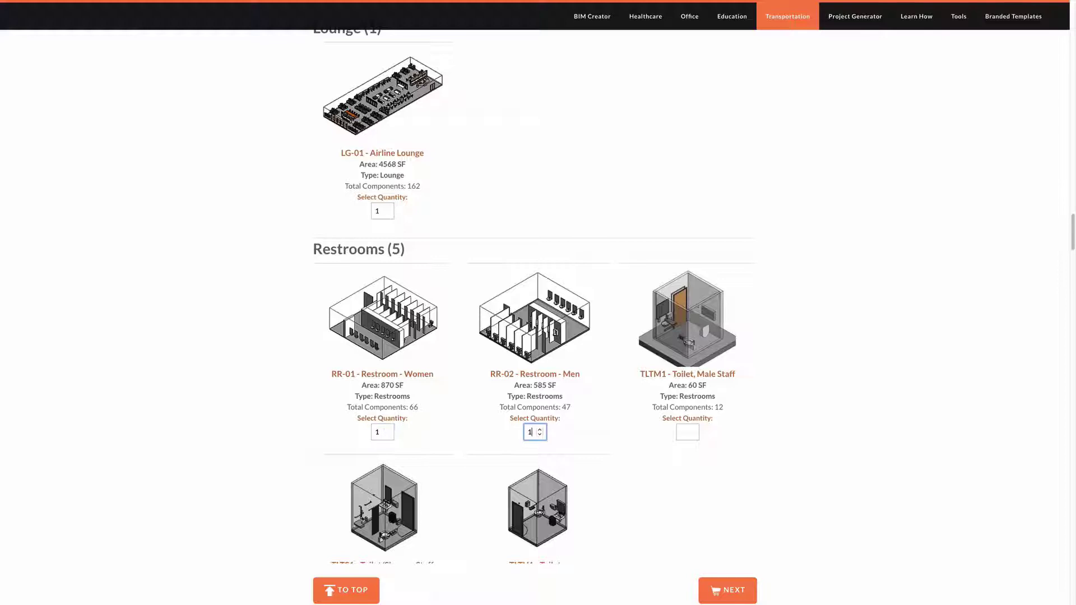
- Set quantities for TS-01 TSA Security and TC-01 Ticket Counter & Cue
scroll(560, 429, down, 6)
scroll(514, 379, down, 1)
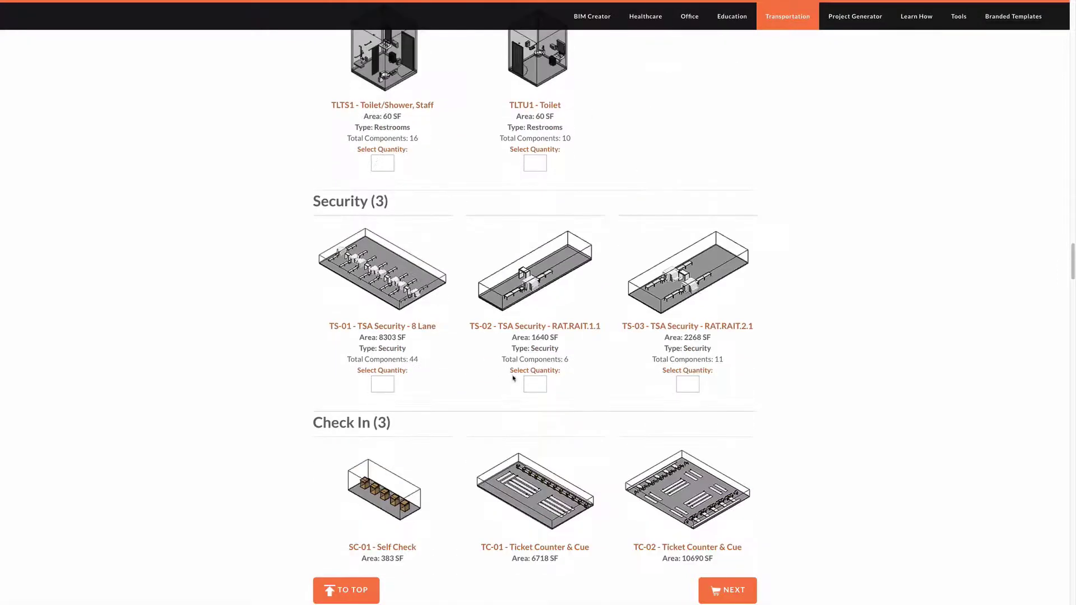
click(377, 384)
scroll(430, 388, down, 2)
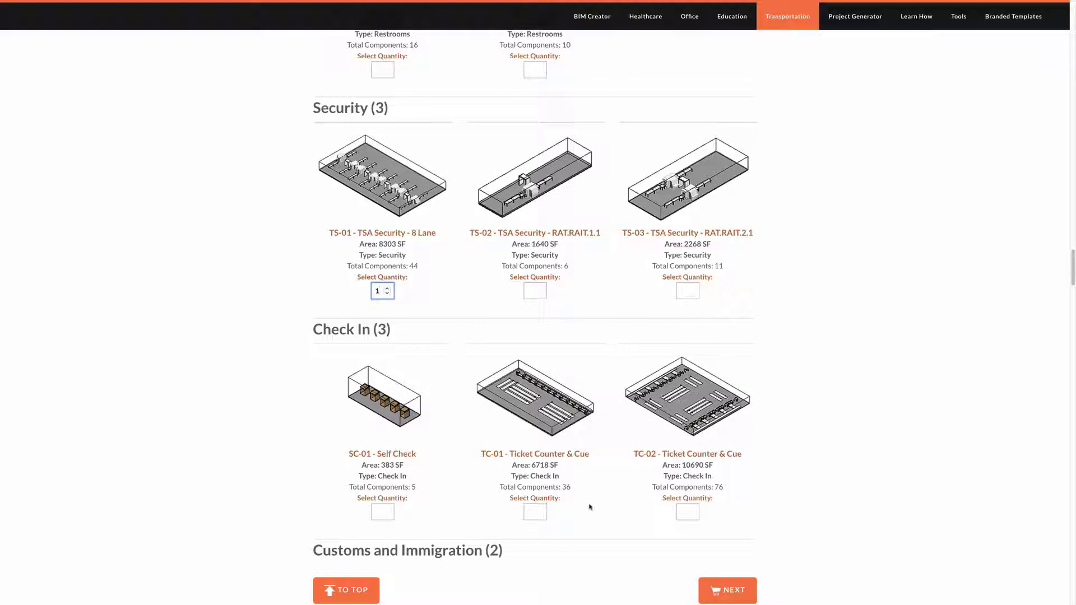
click(533, 511)
text(1)
- Enter quantity 1 for AC-01-03 Aircraft Narrow Body and proceed to Your BIM Cart
scroll(352, 290, down, 6)
scroll(351, 290, down, 5)
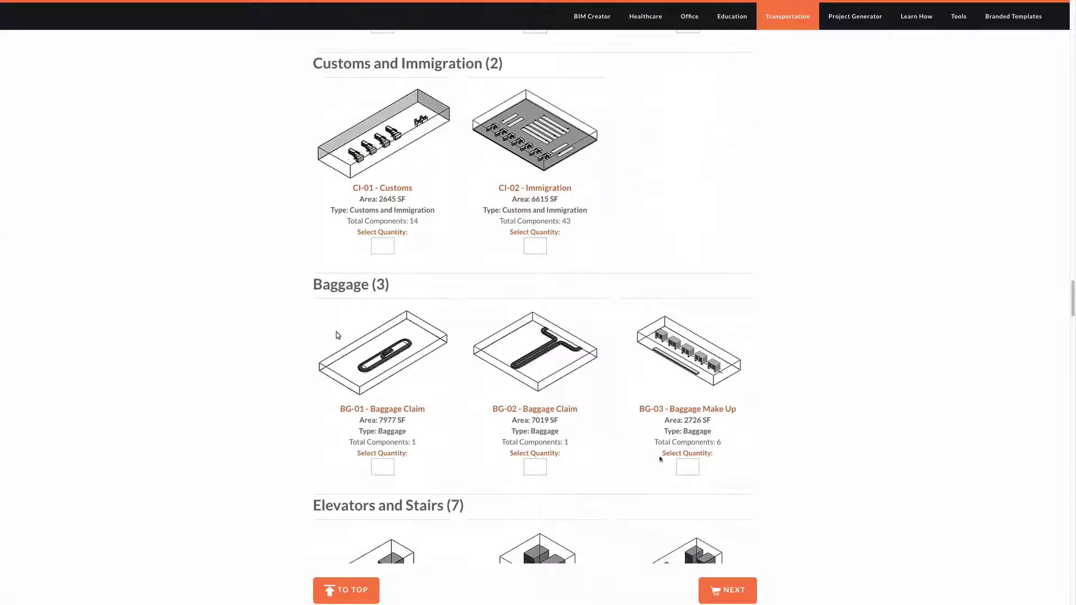
scroll(761, 543, down, 2)
scroll(763, 540, up, 20)
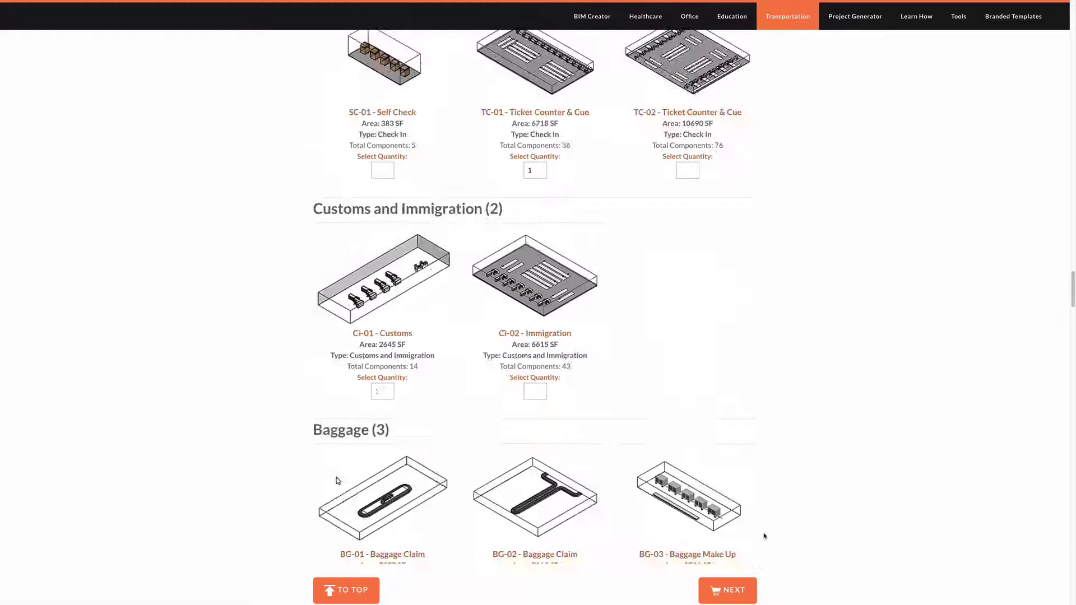
scroll(764, 533, up, 20)
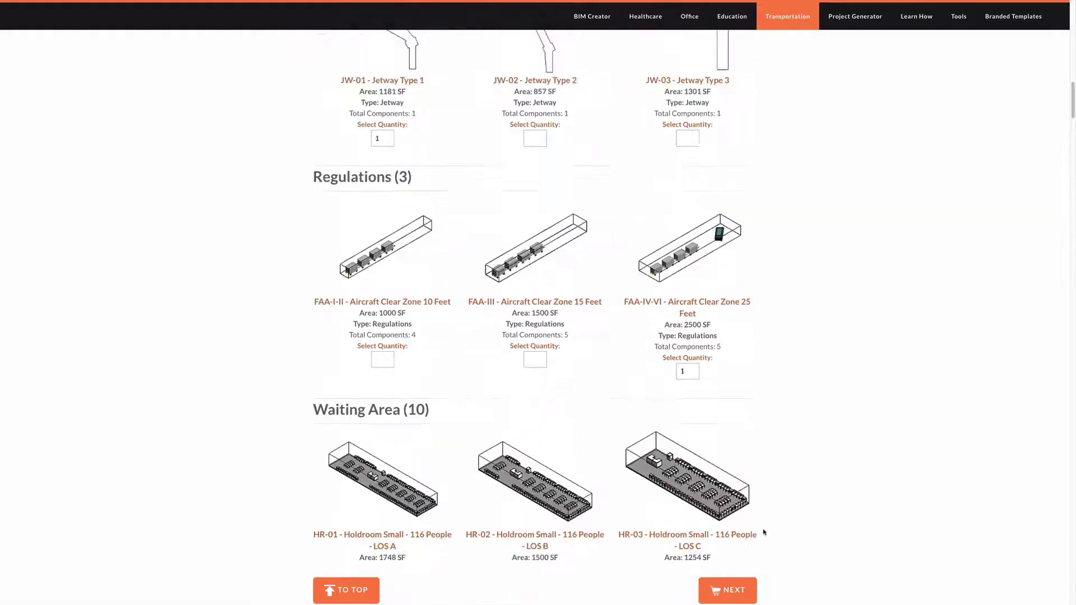
scroll(762, 532, up, 5)
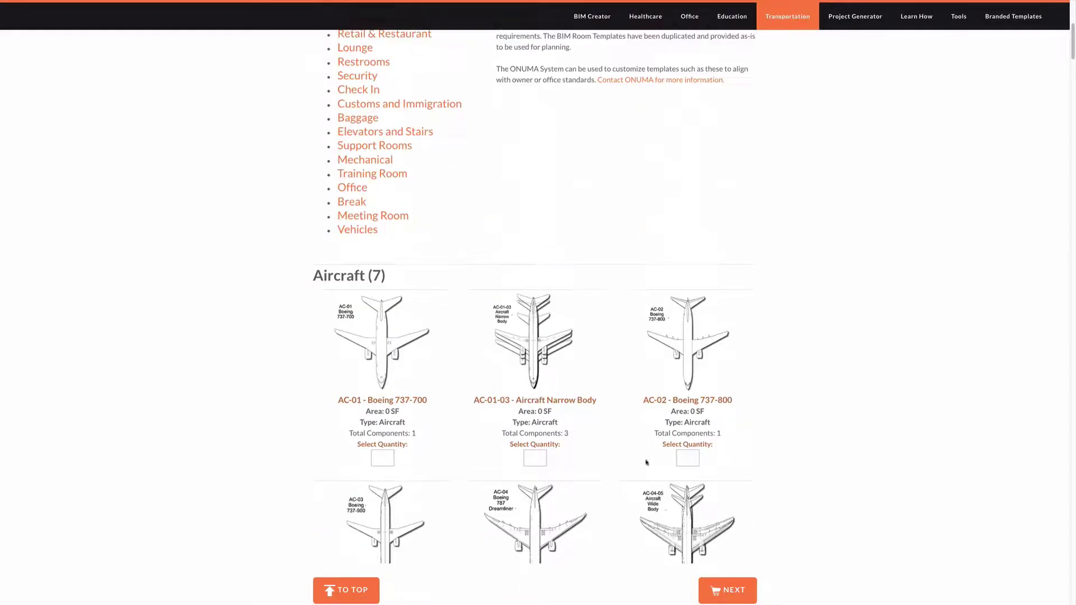
click(535, 459)
text(1)
click(726, 594)
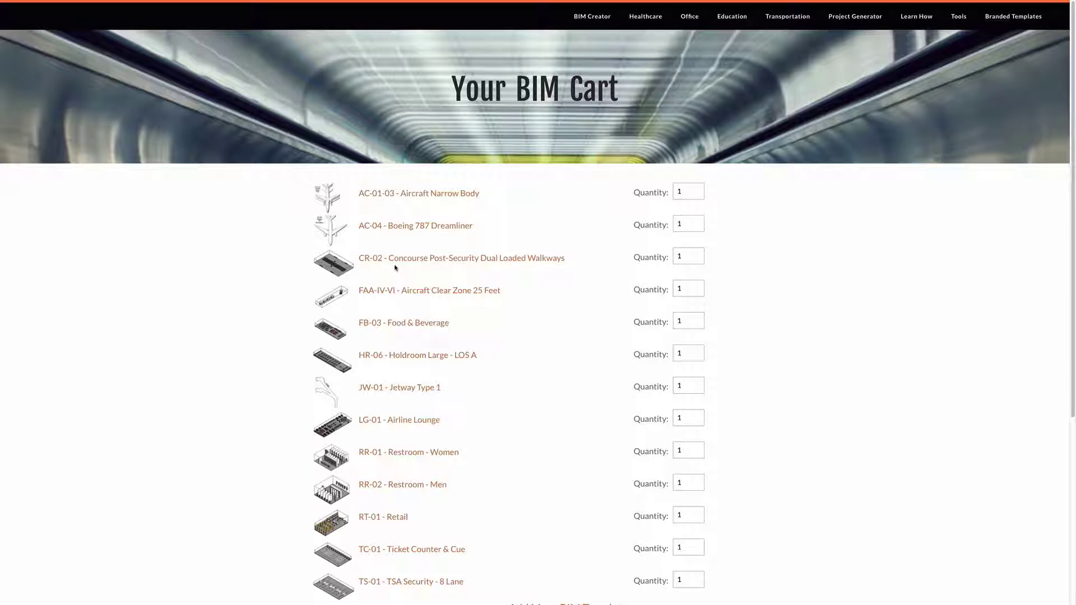
- Raise CR-02 concourse quantity to 2, giving totals of 14 spaces, 39878 sf, 723 equipment
scroll(395, 304, down, 1)
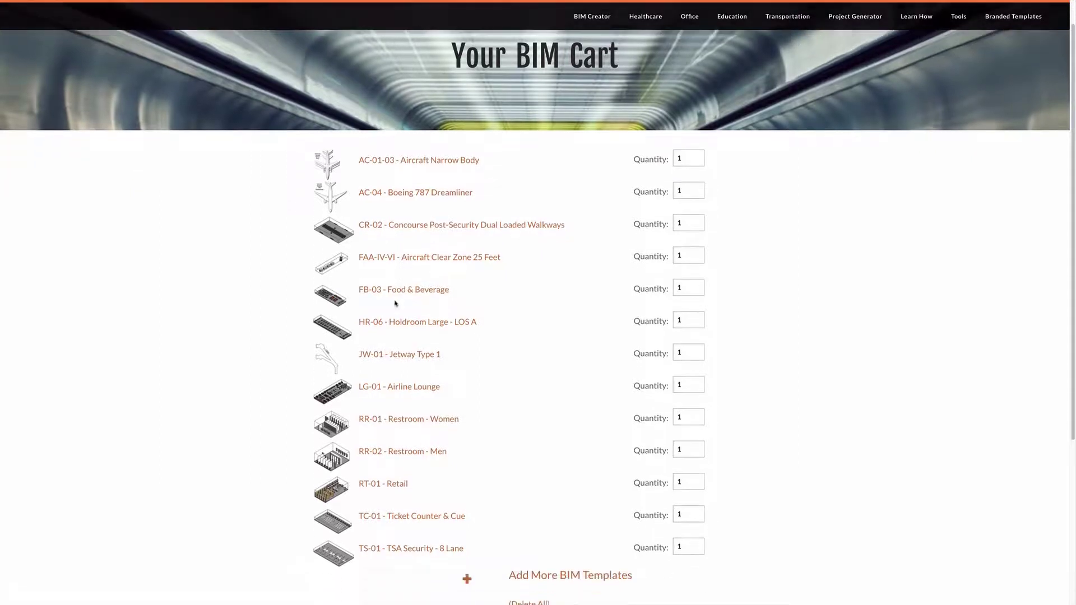
double_click(680, 223)
scroll(731, 272, down, 2)
scroll(741, 278, down, 2)
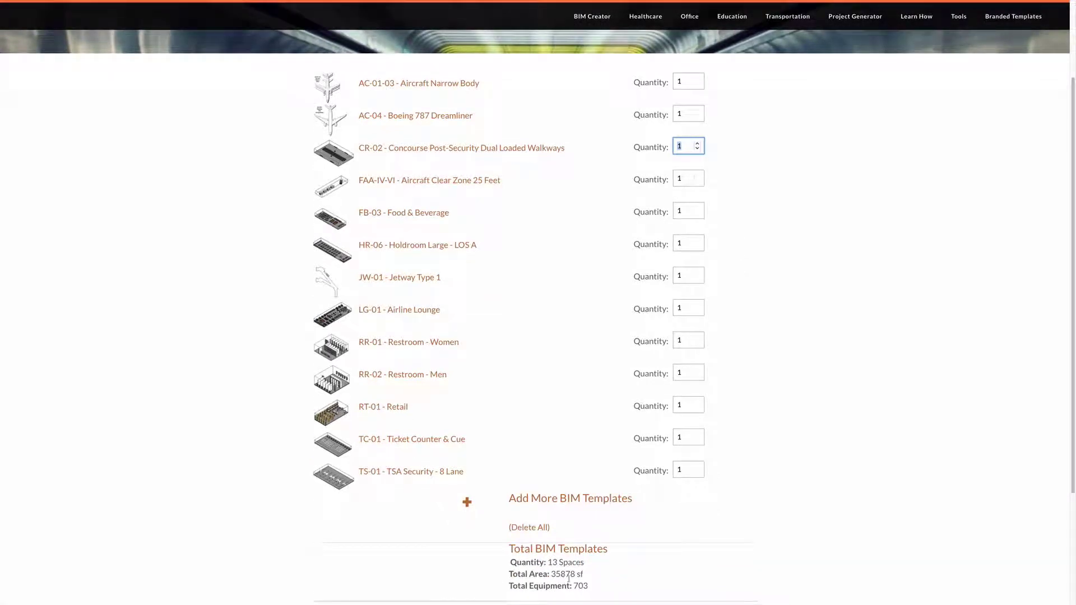
click(697, 145)
scroll(579, 554, down, 2)
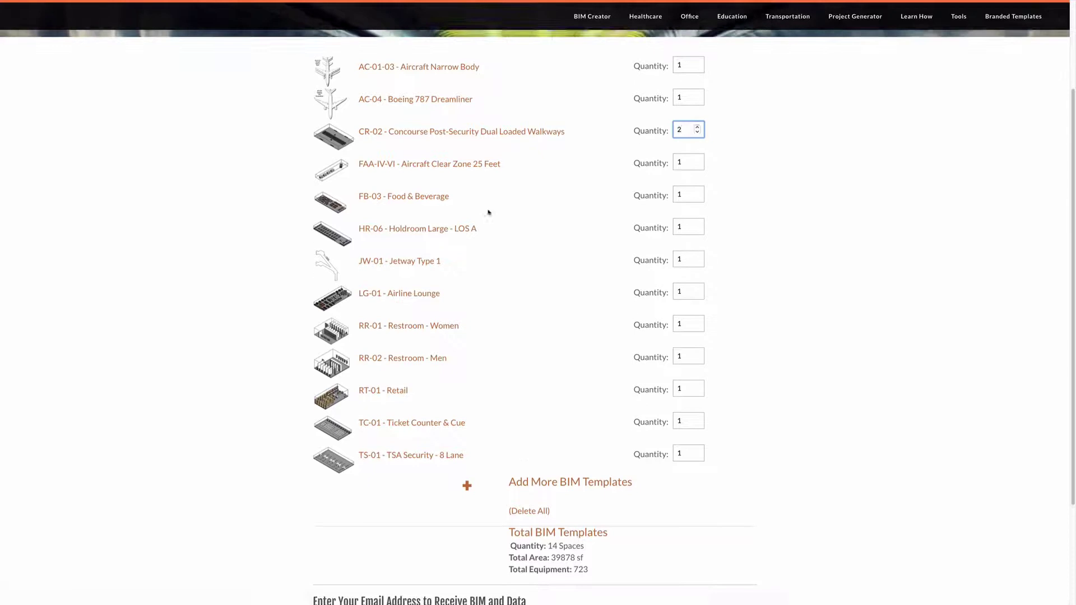
scroll(548, 425, down, 1)
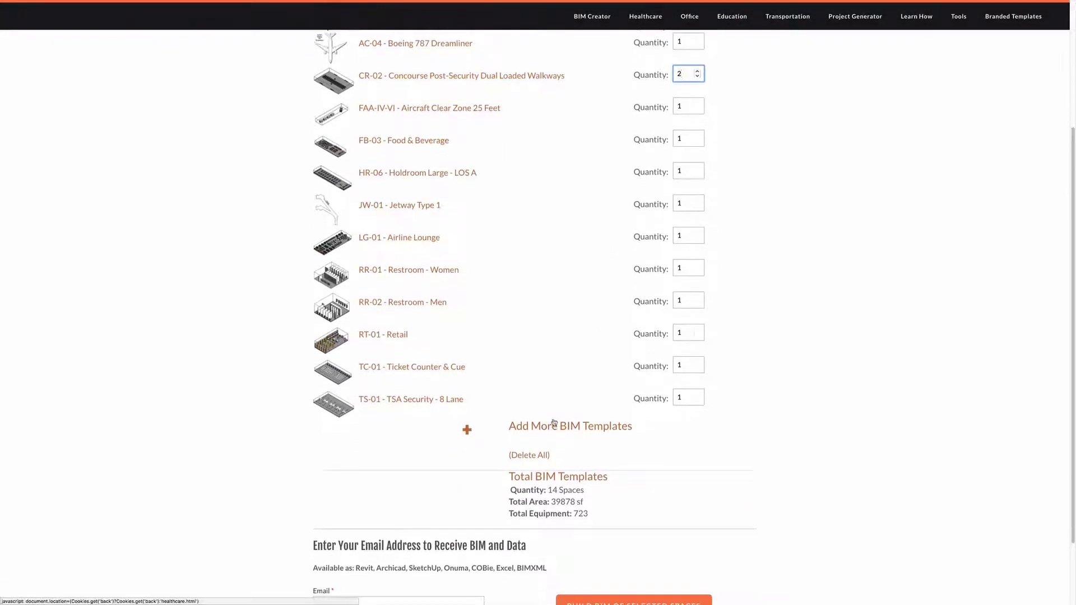
scroll(523, 471, down, 3)
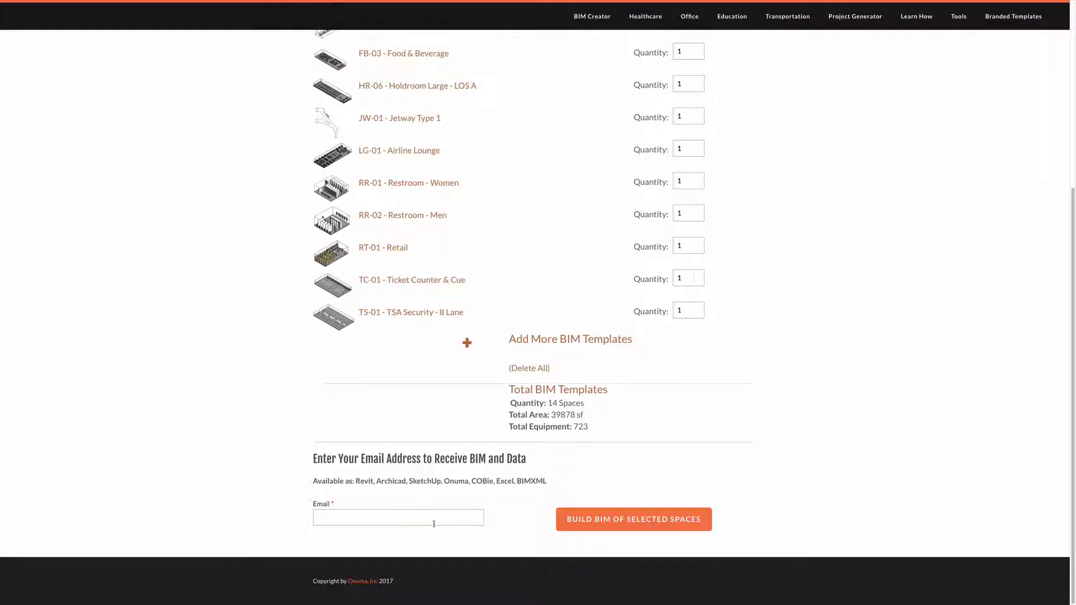
- Fill in the delivery email via autofill, request Build BIM of Selected Spaces, and switch apps
click(383, 523)
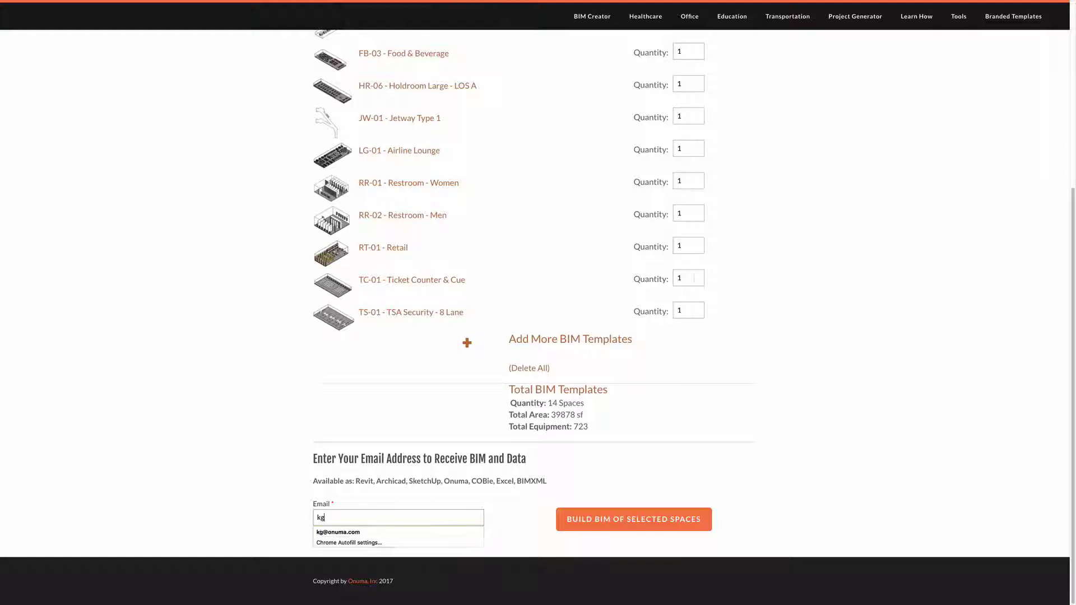
click(384, 531)
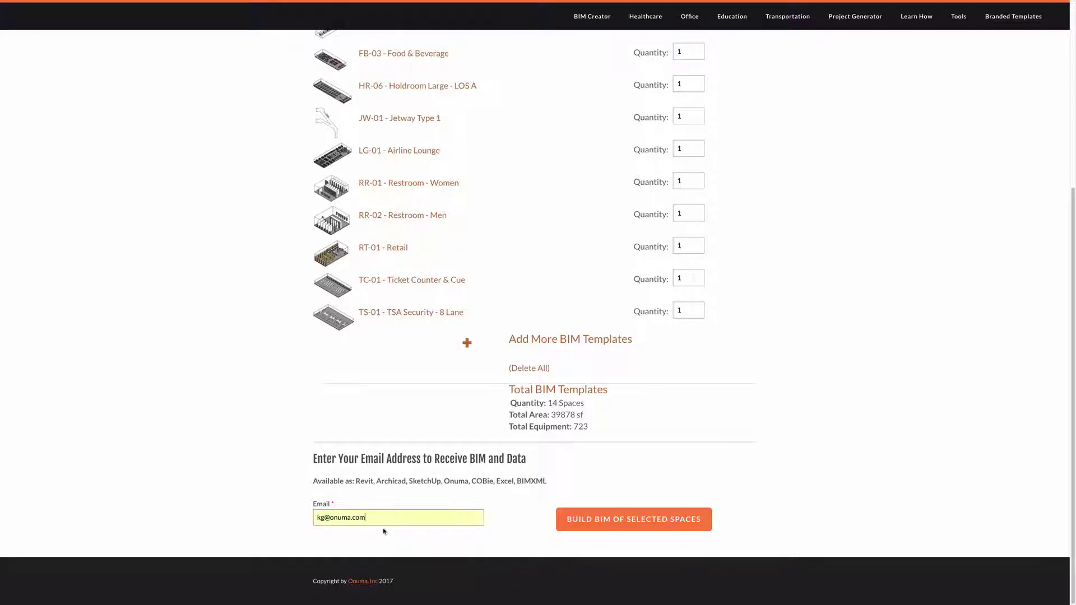
click(625, 520)
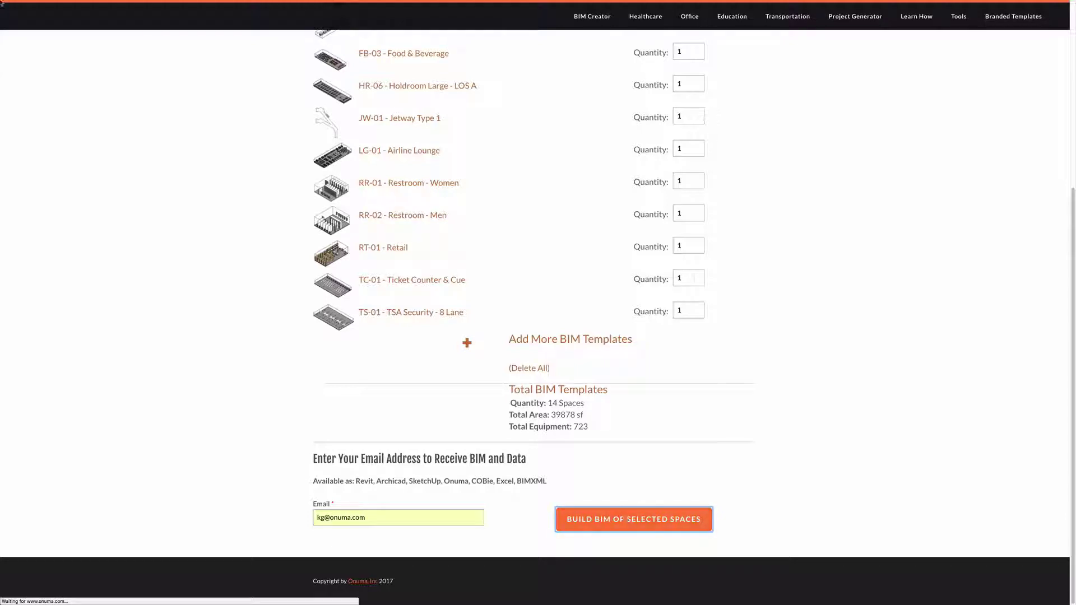
mouse_move(44, 3)
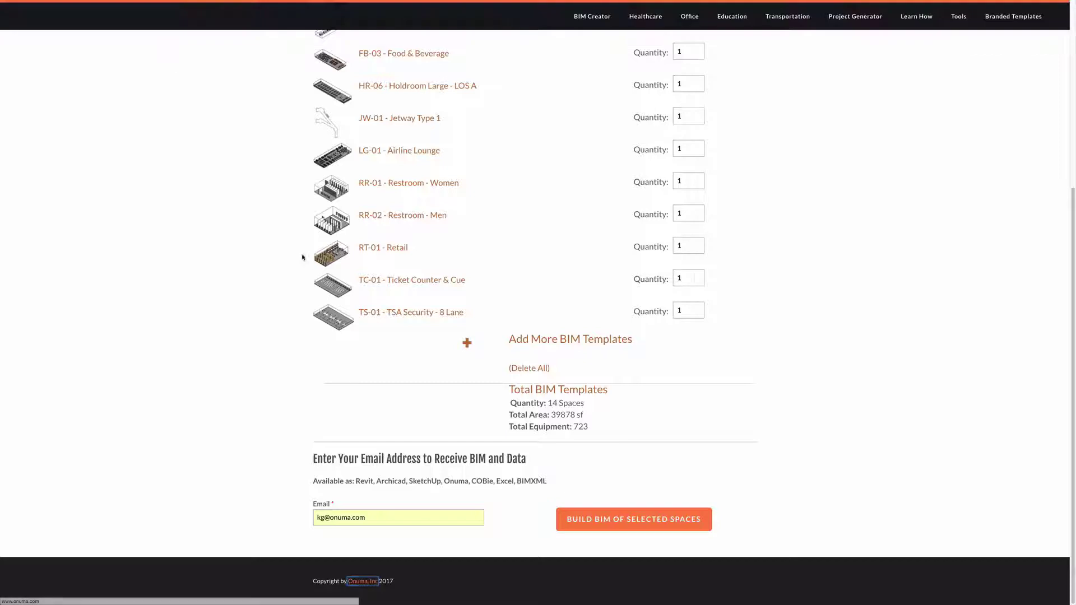
key(super+Tab)
key(super+Tab)
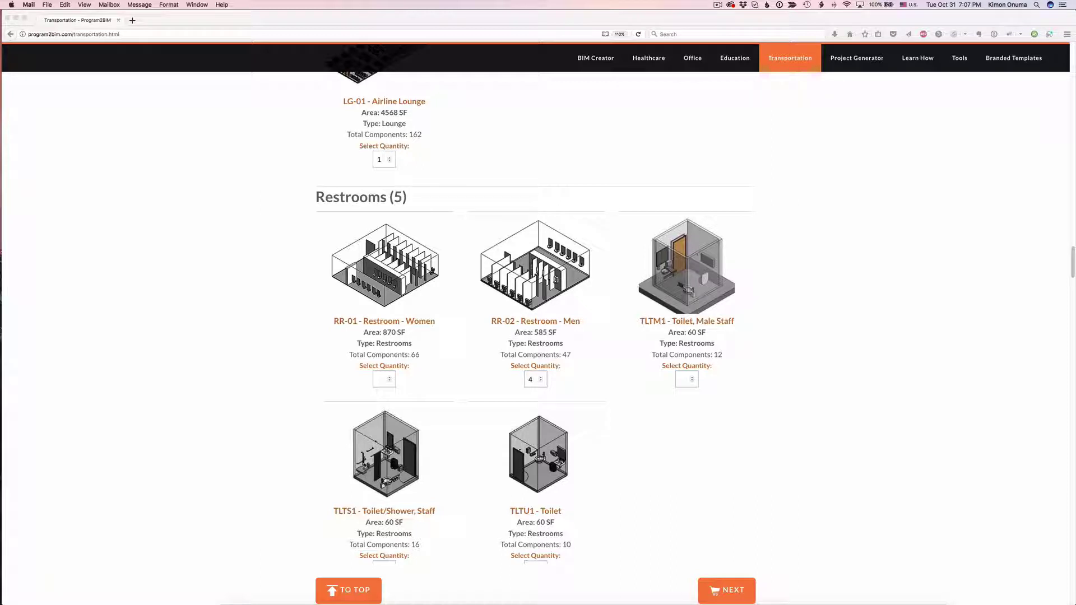
- Enlarge the 'Your BIM file is ready in ONUMA' email and follow its onuma.com plan link
drag(1, 253, 511, 151)
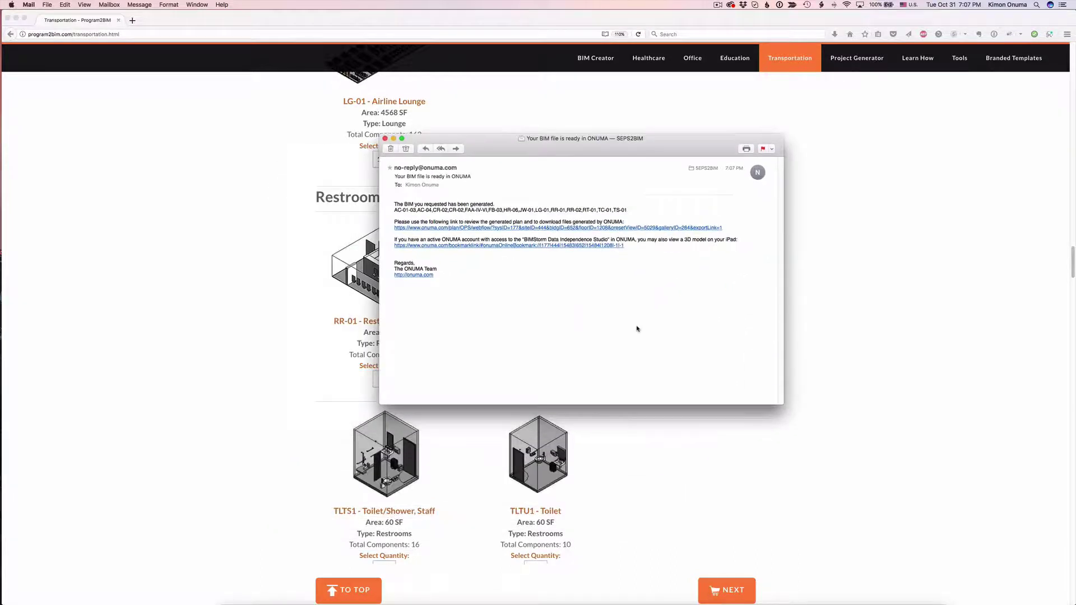
key(super+plus)
key(super+plus)
key(super+plus)
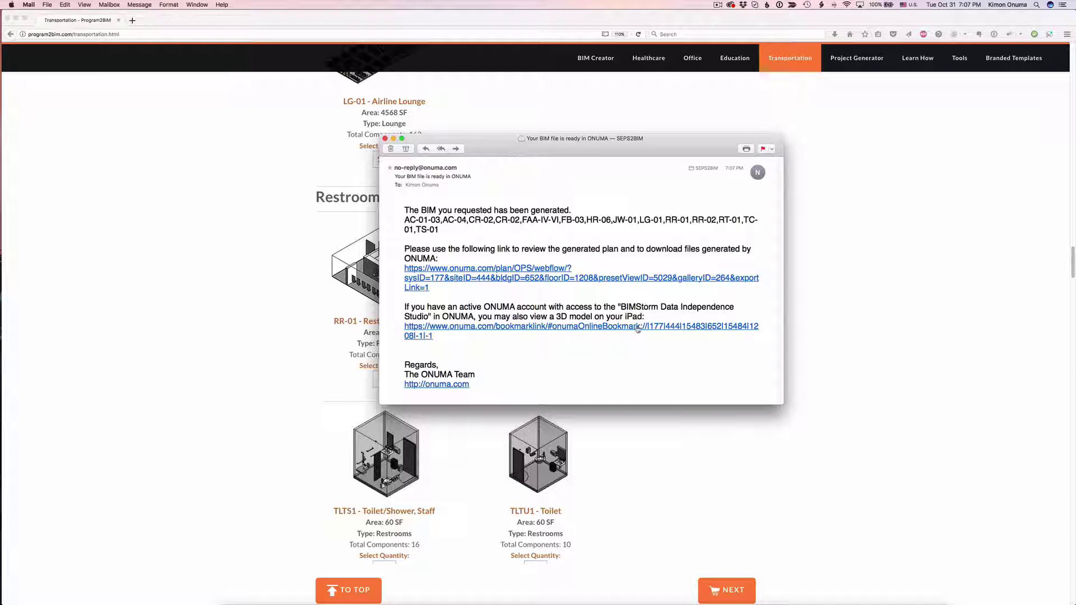
drag(784, 405, 919, 535)
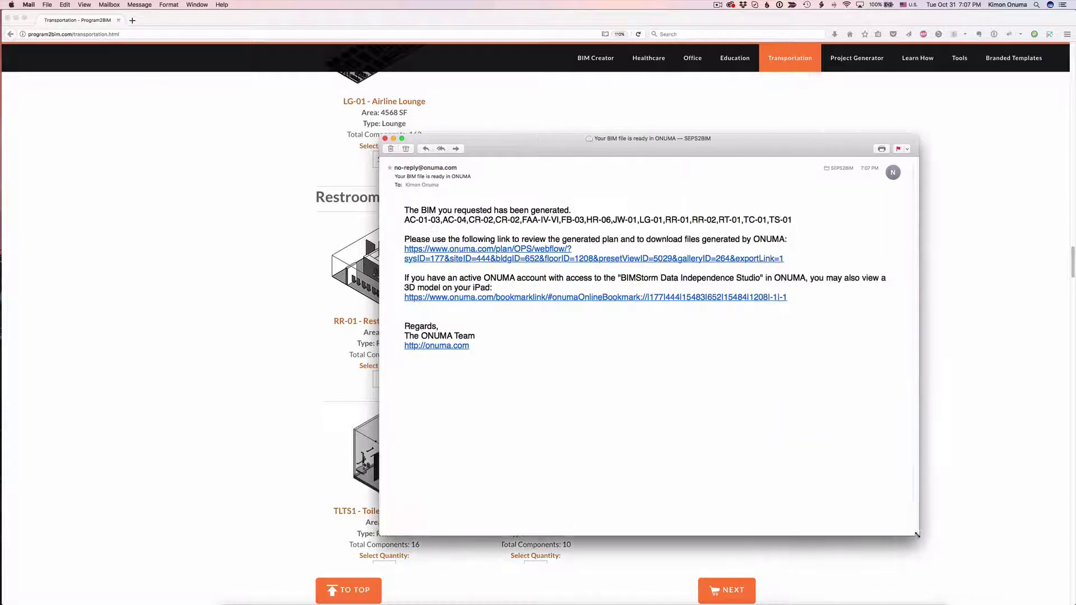
drag(538, 221, 586, 221)
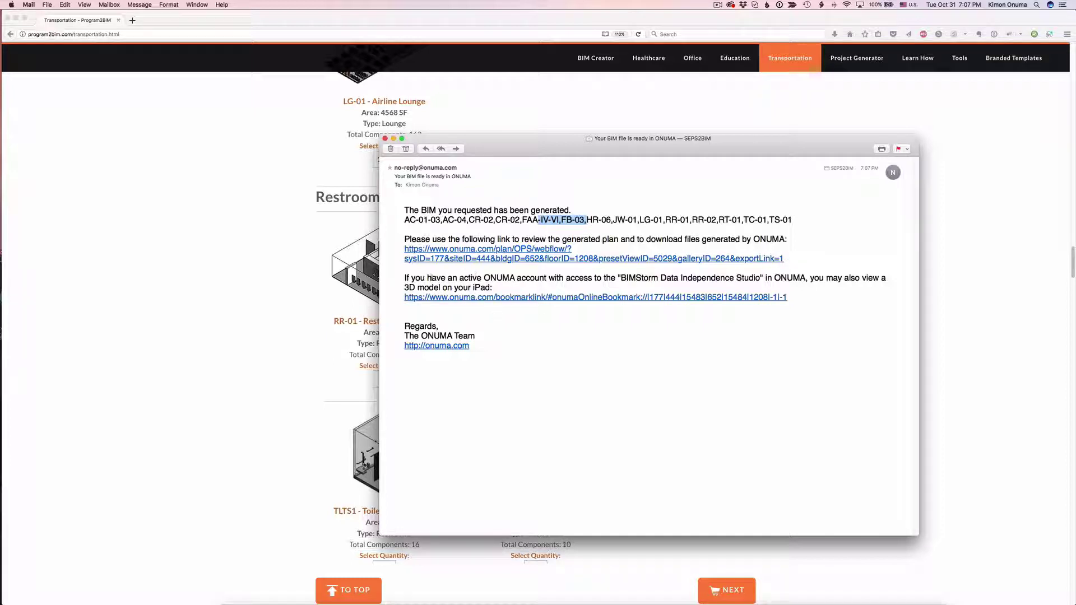
click(469, 260)
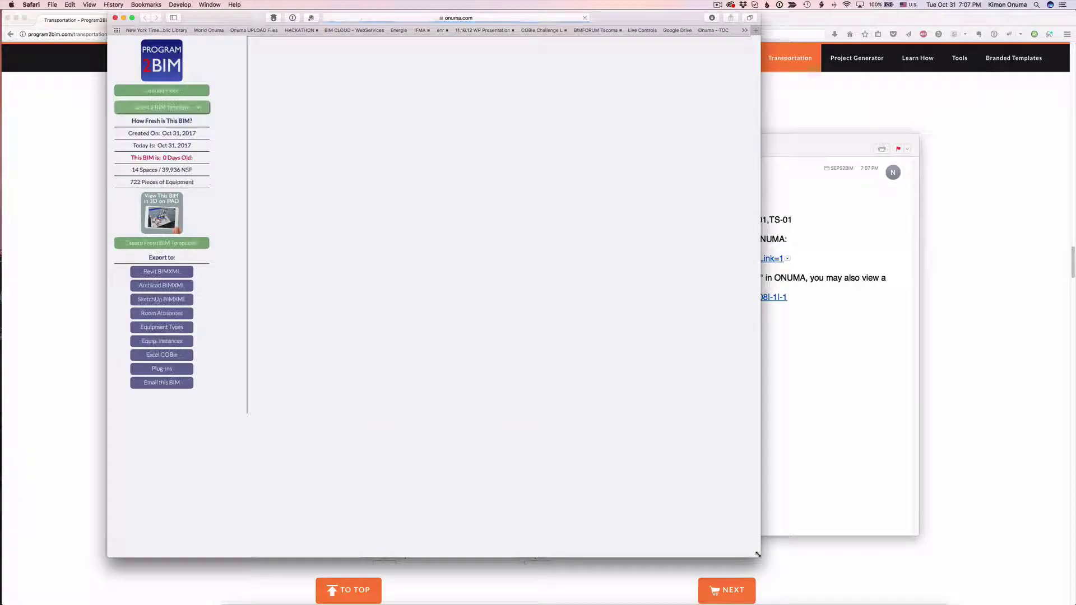
- Dismiss the live plan intro, zoom in twice, and open LG-01 Airline Lounge space settings
drag(759, 556, 938, 599)
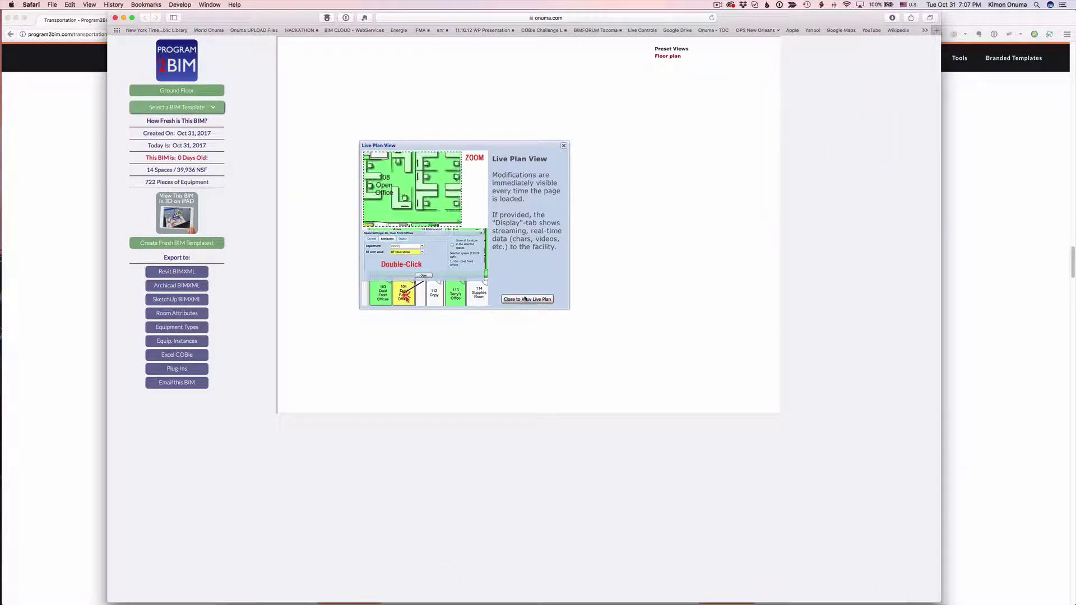
click(527, 301)
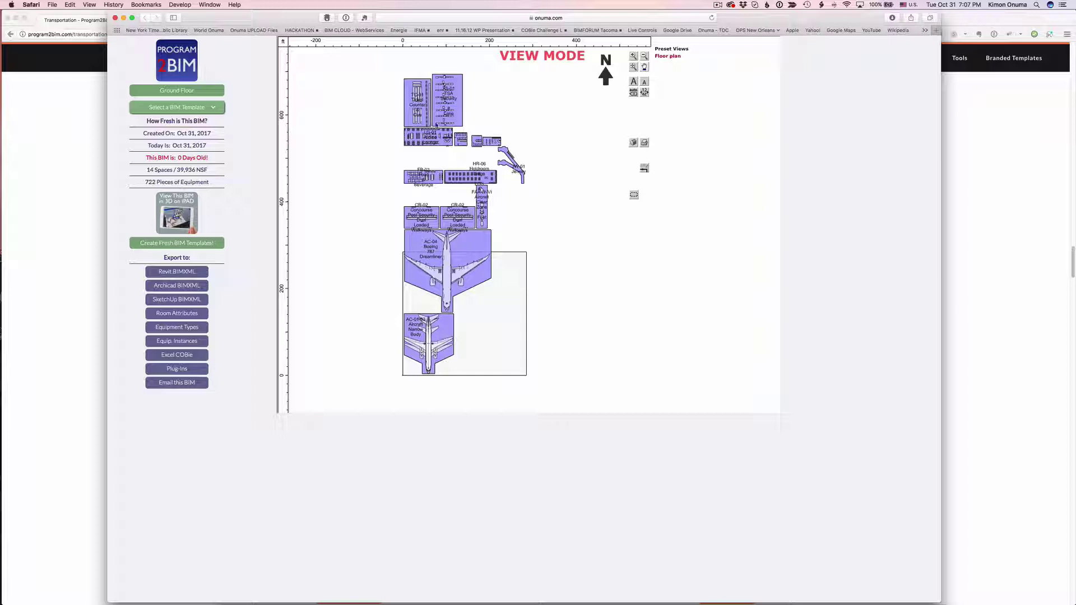
click(634, 58)
click(634, 58)
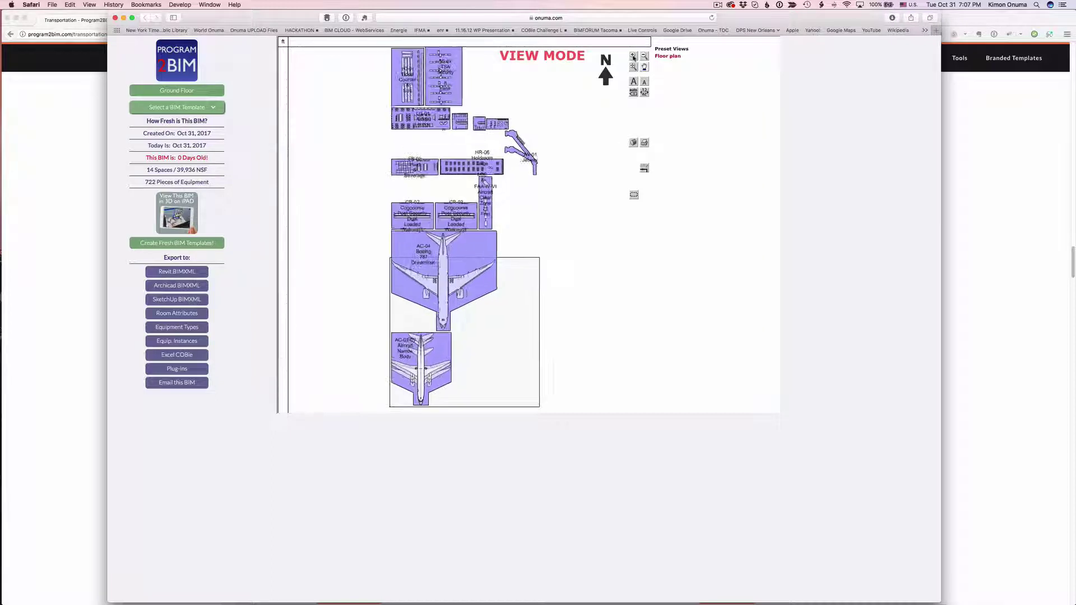
click(633, 57)
click(634, 58)
click(469, 150)
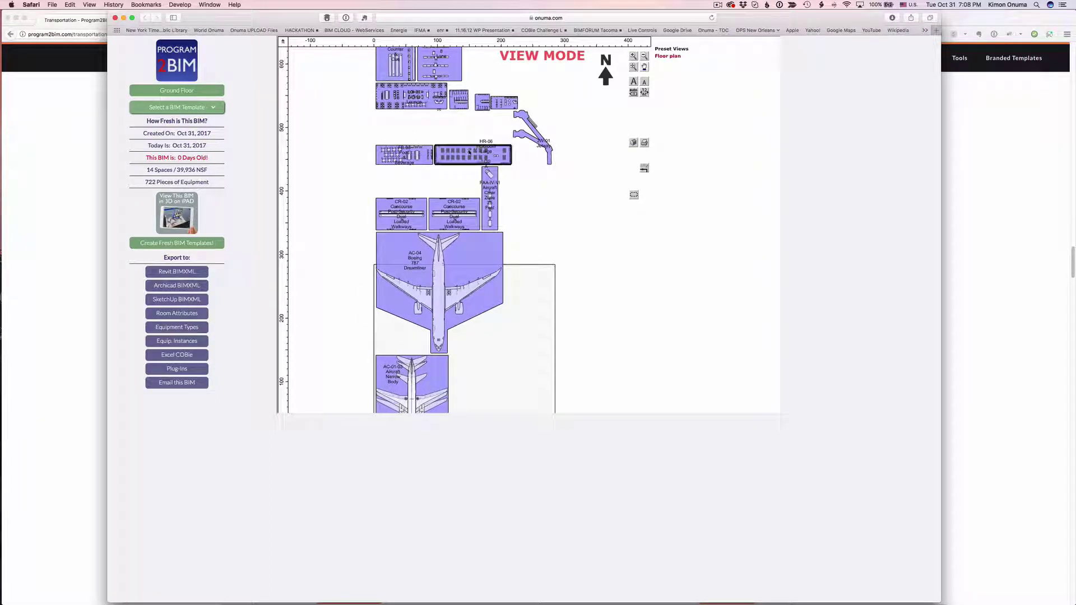
click(403, 149)
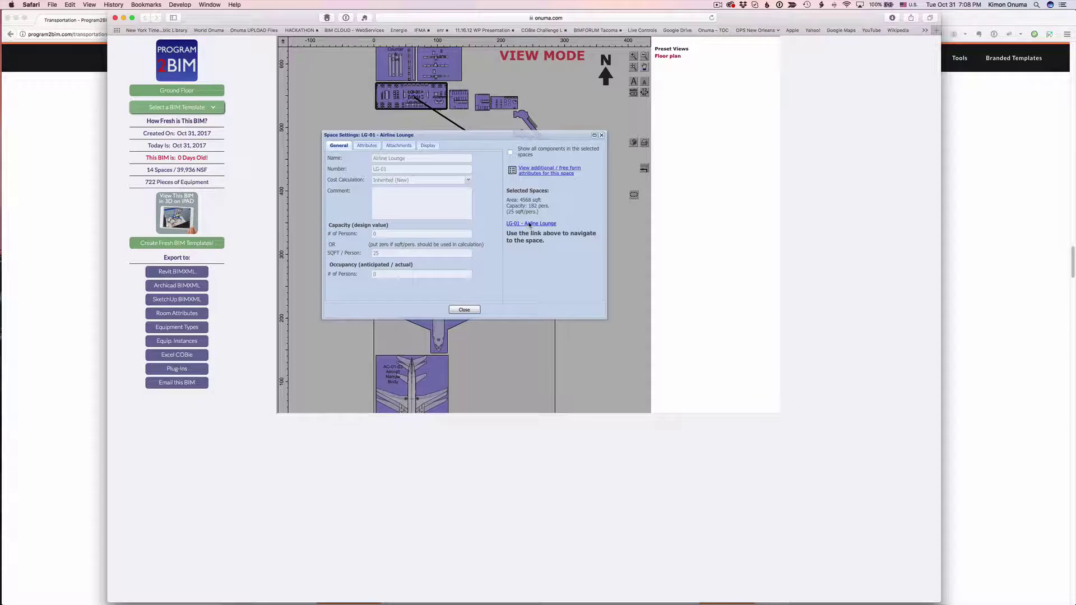
- Show the LG-01 Airline Lounge alone with its CONF-10 and CONF-4 furniture layout
click(530, 224)
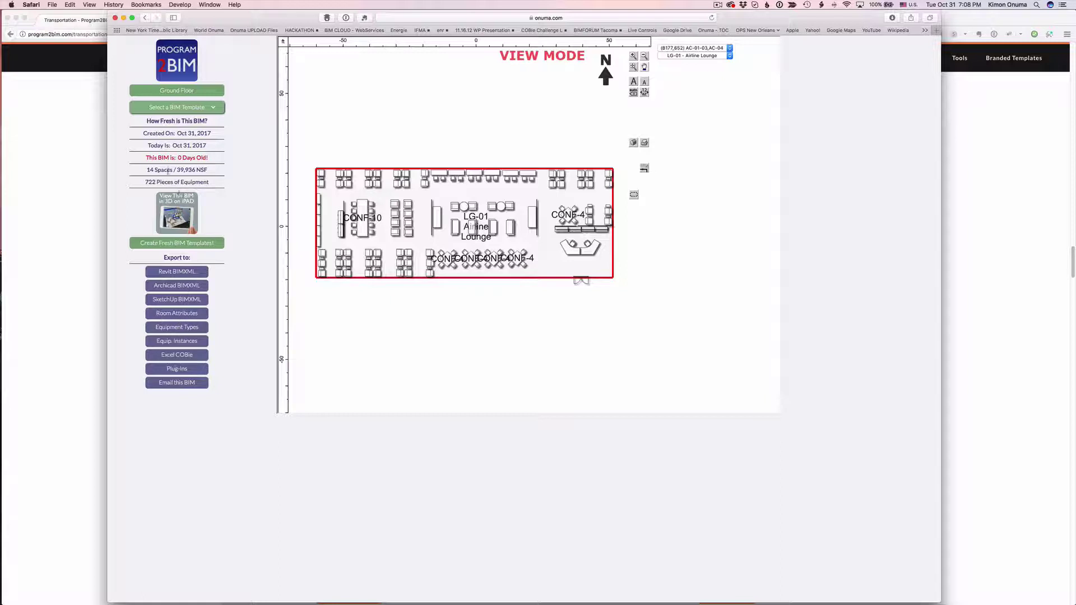
- Zoom in and out on the Airline Lounge plan, then return to the 'Your BIM file is ready' mail
scroll(482, 224, up, 2)
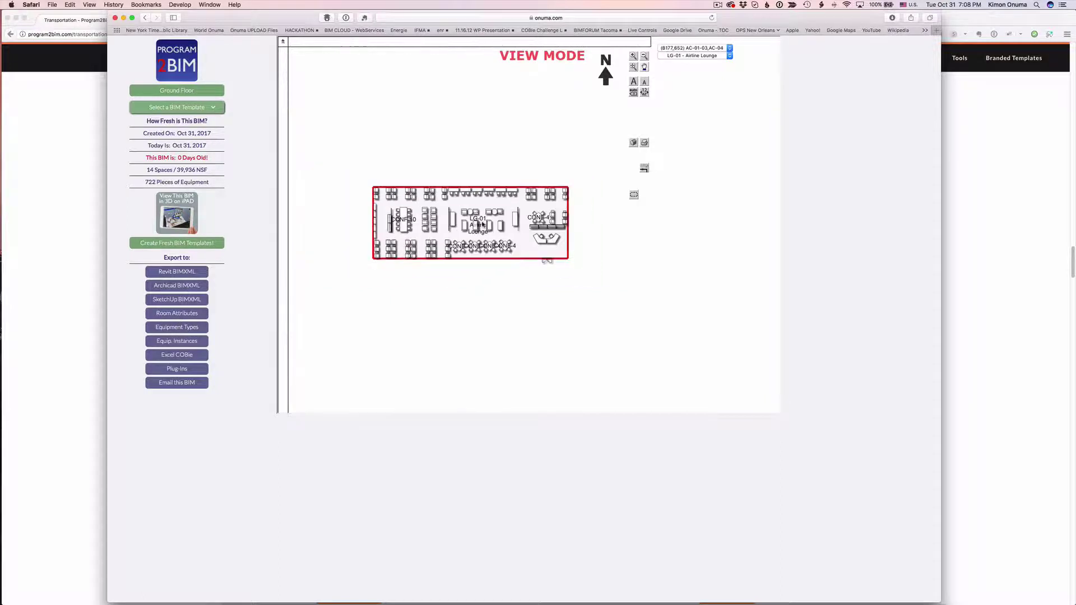
scroll(482, 224, up, 2)
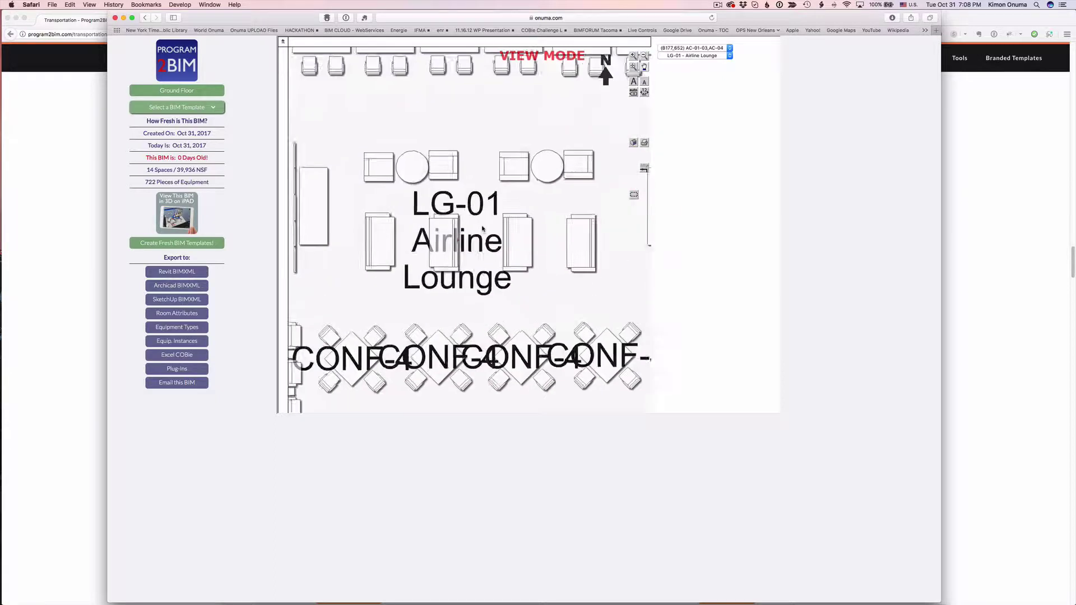
scroll(482, 227, down, 2)
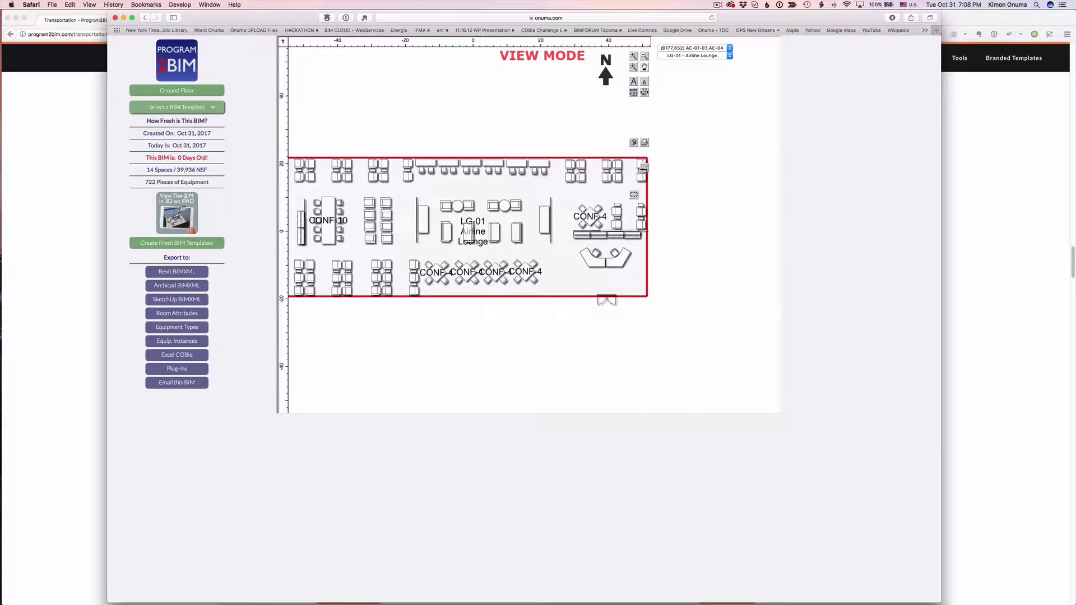
key(super+Tab)
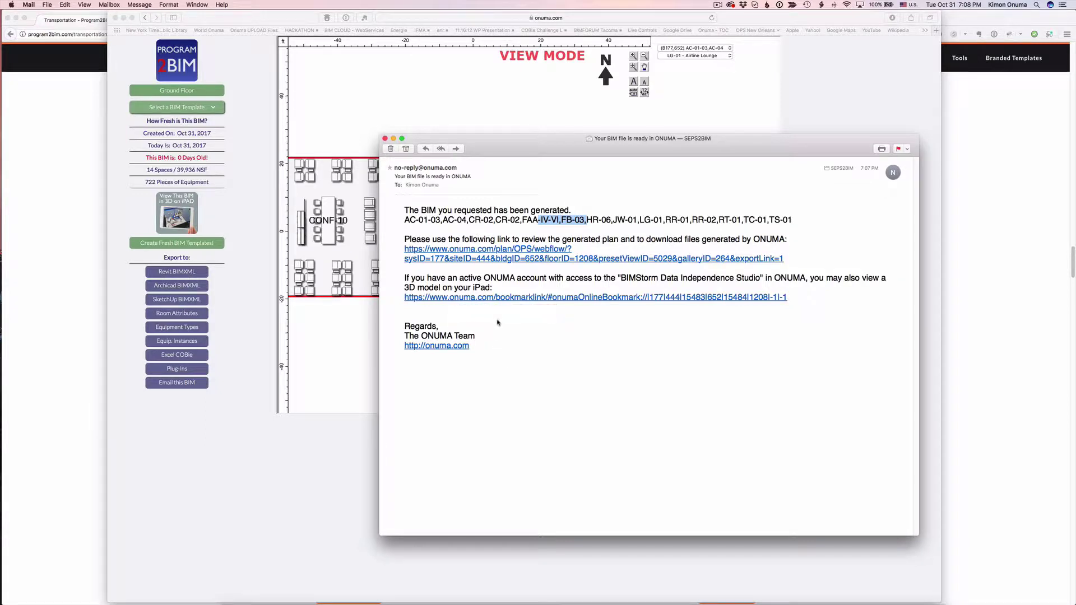
- Move the Mail window aside, bring Safari forward, and go back to the San Jose airport BIMStorm page
drag(496, 150, 682, 185)
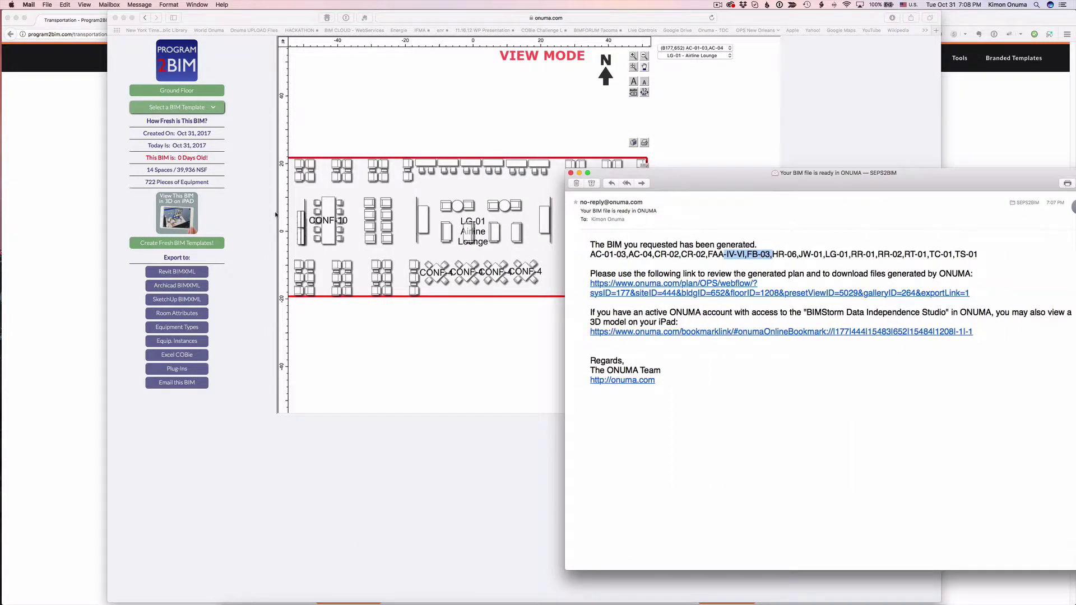
click(212, 191)
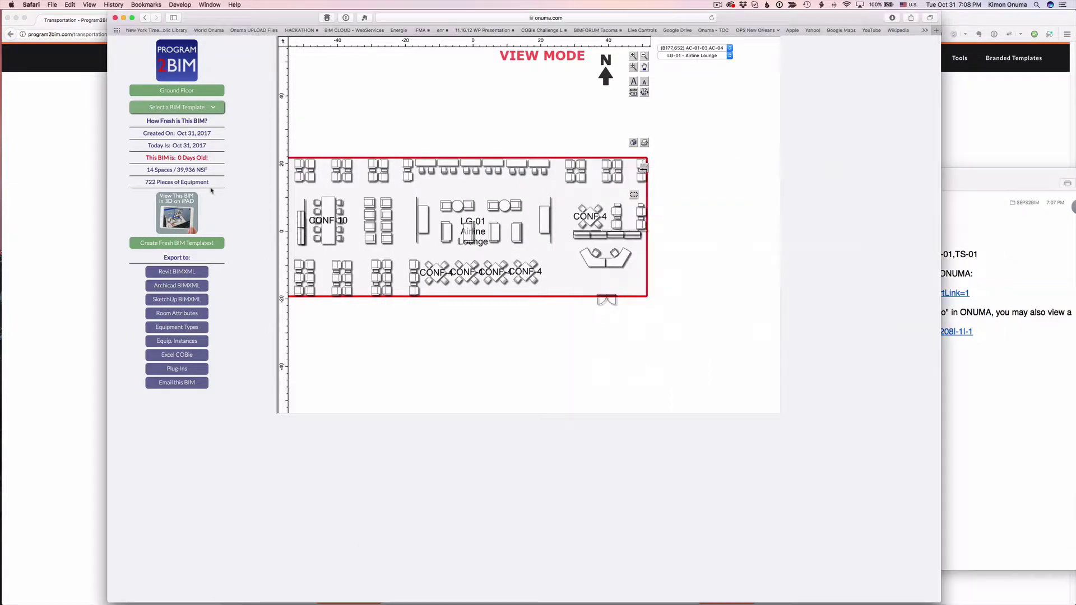
click(143, 18)
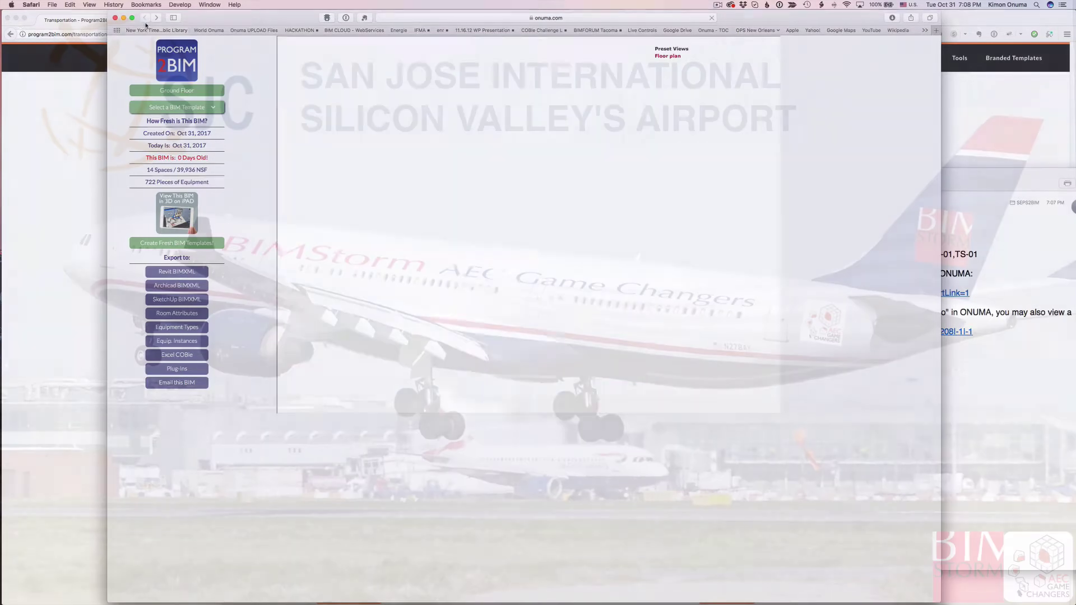